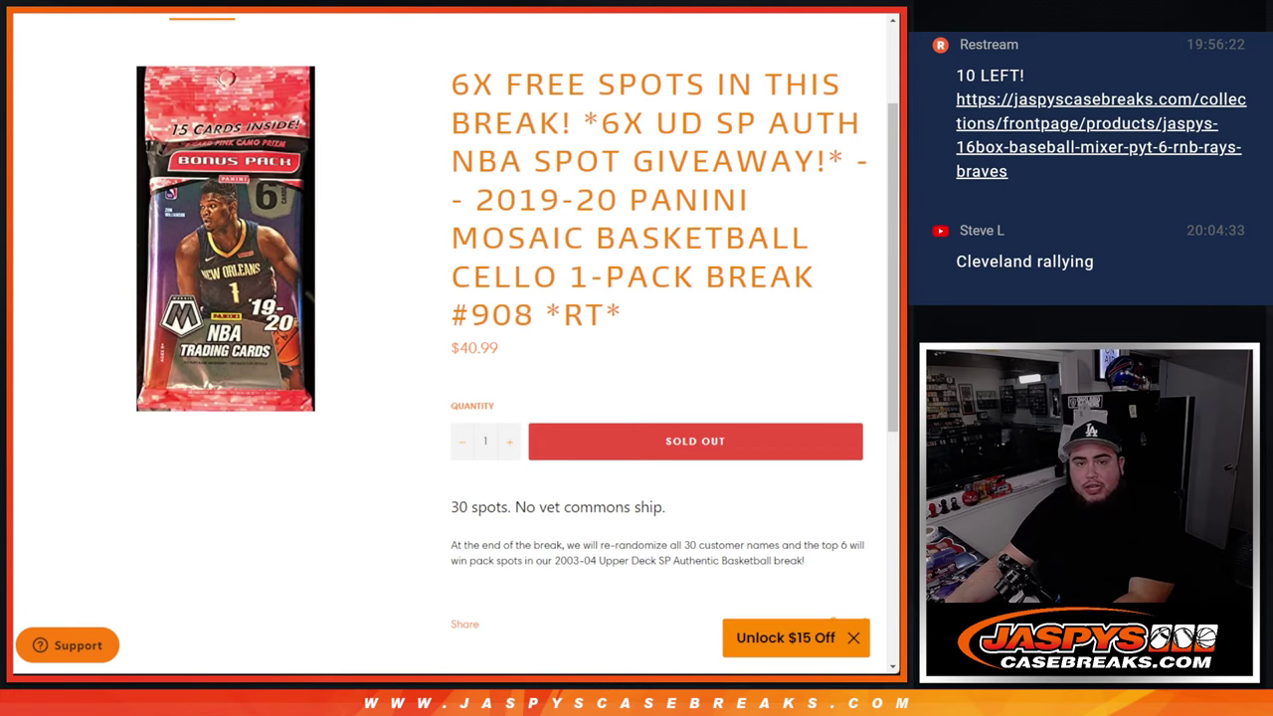
Switch to the RANDOM.ORG Dice Roller and roll two virtual dice
key(ctrl+Tab)
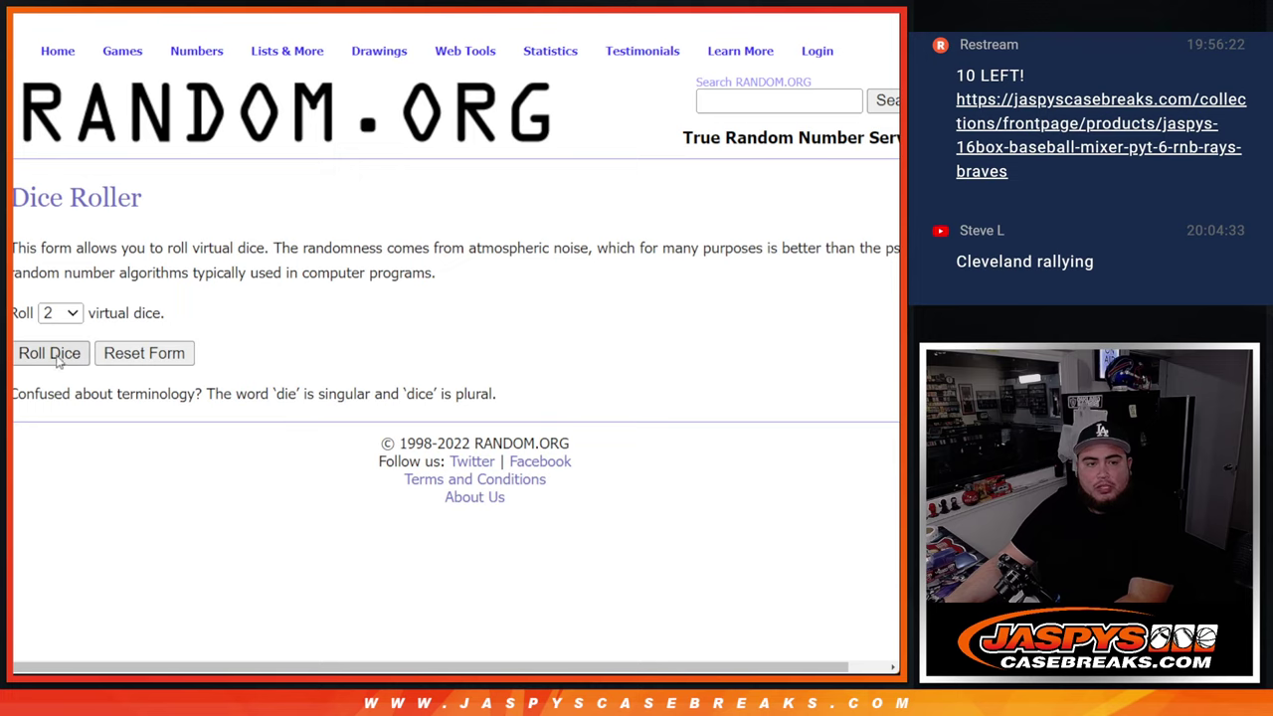
click(51, 356)
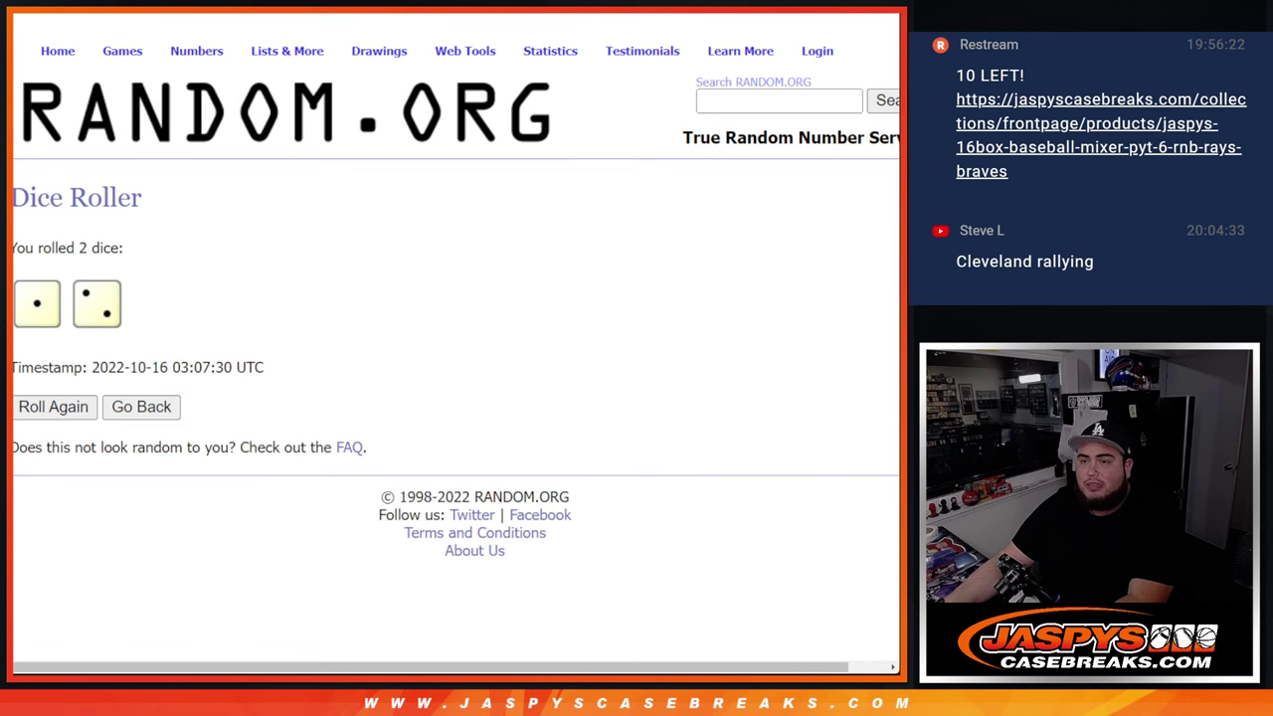
Append an asterisk to the last entry in the customer name list, randomize the list three times, and check it against the dice roll
key(ctrl+Tab)
scroll(82, 596, down, 2)
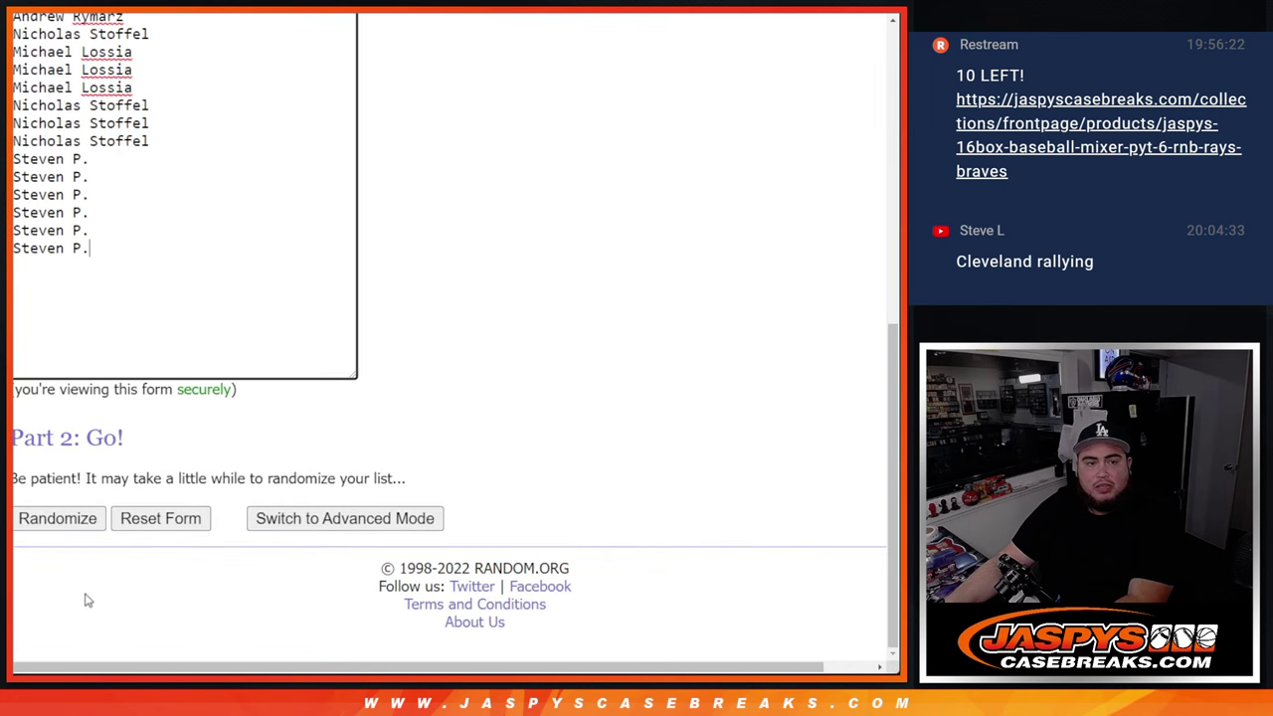
text(*)
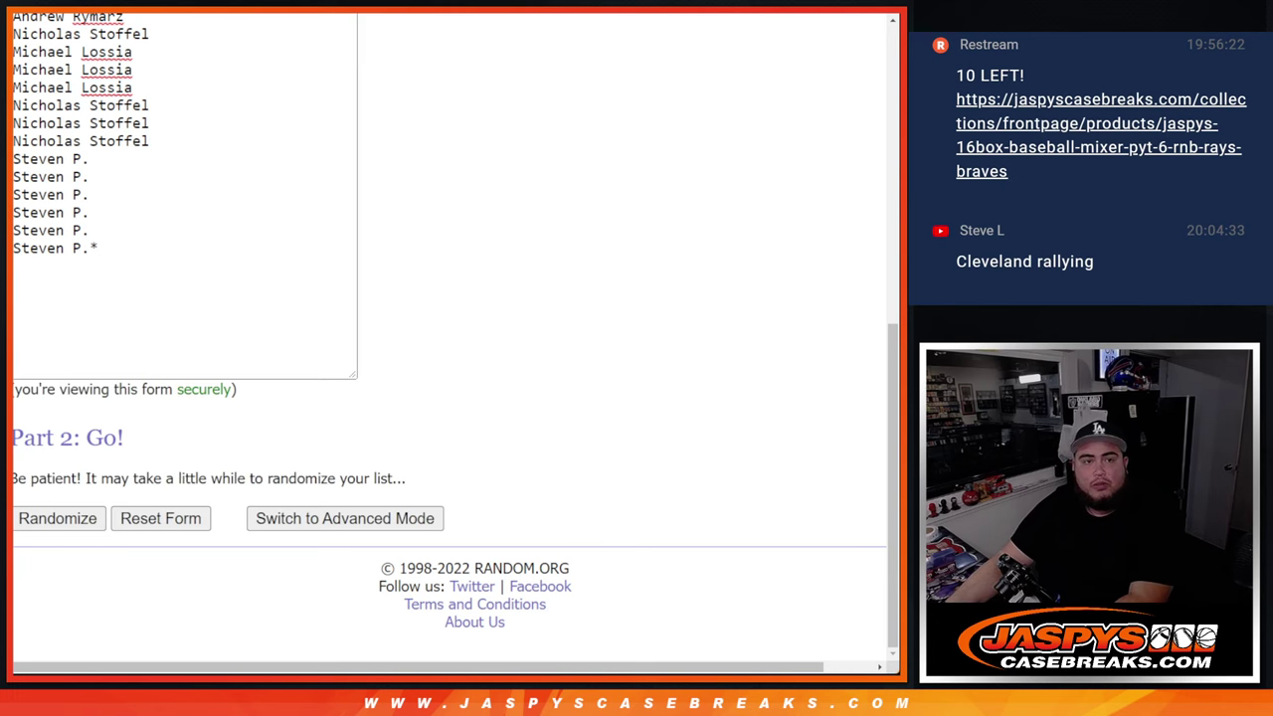
key(ctrl+Tab)
key(ctrl+Tab)
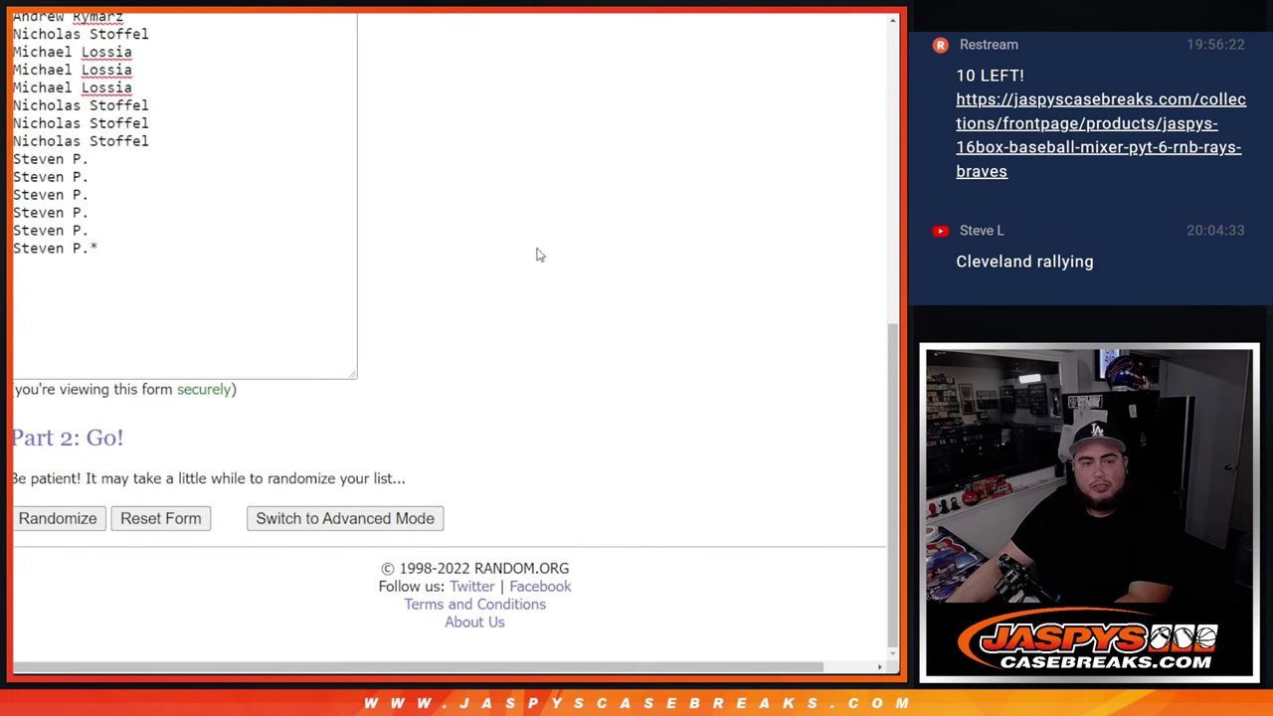
click(57, 518)
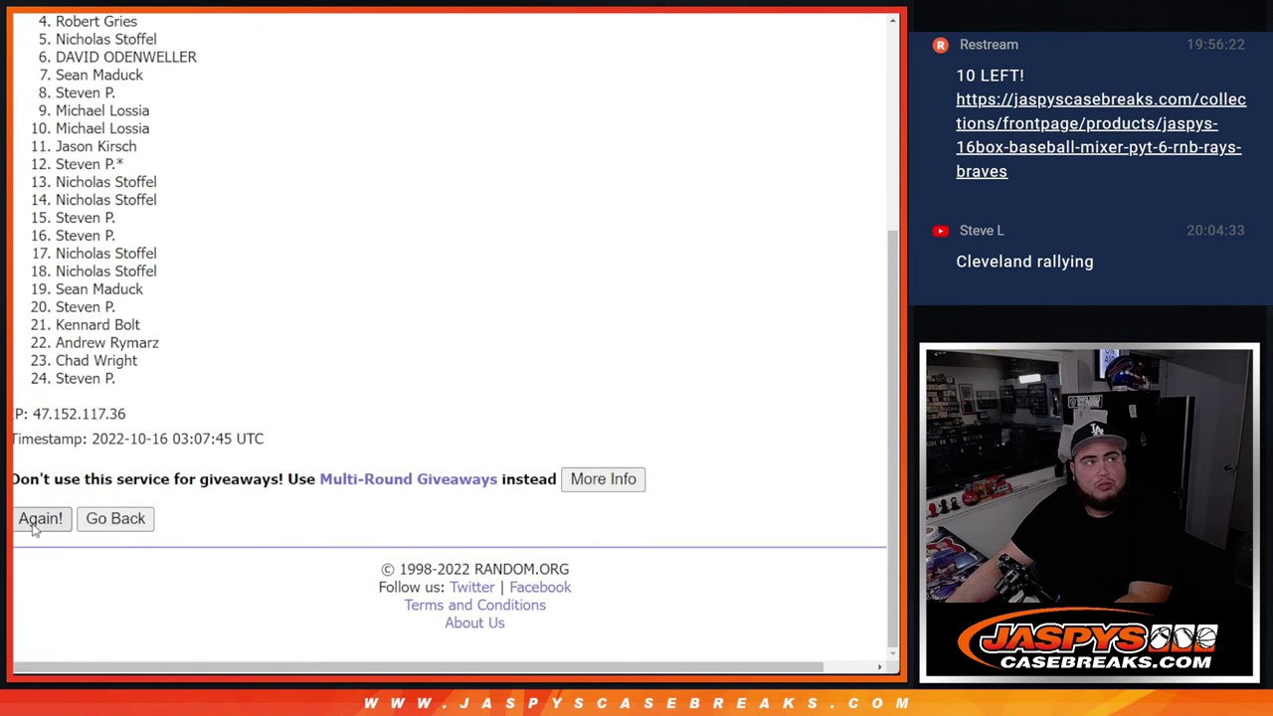
click(33, 527)
click(35, 524)
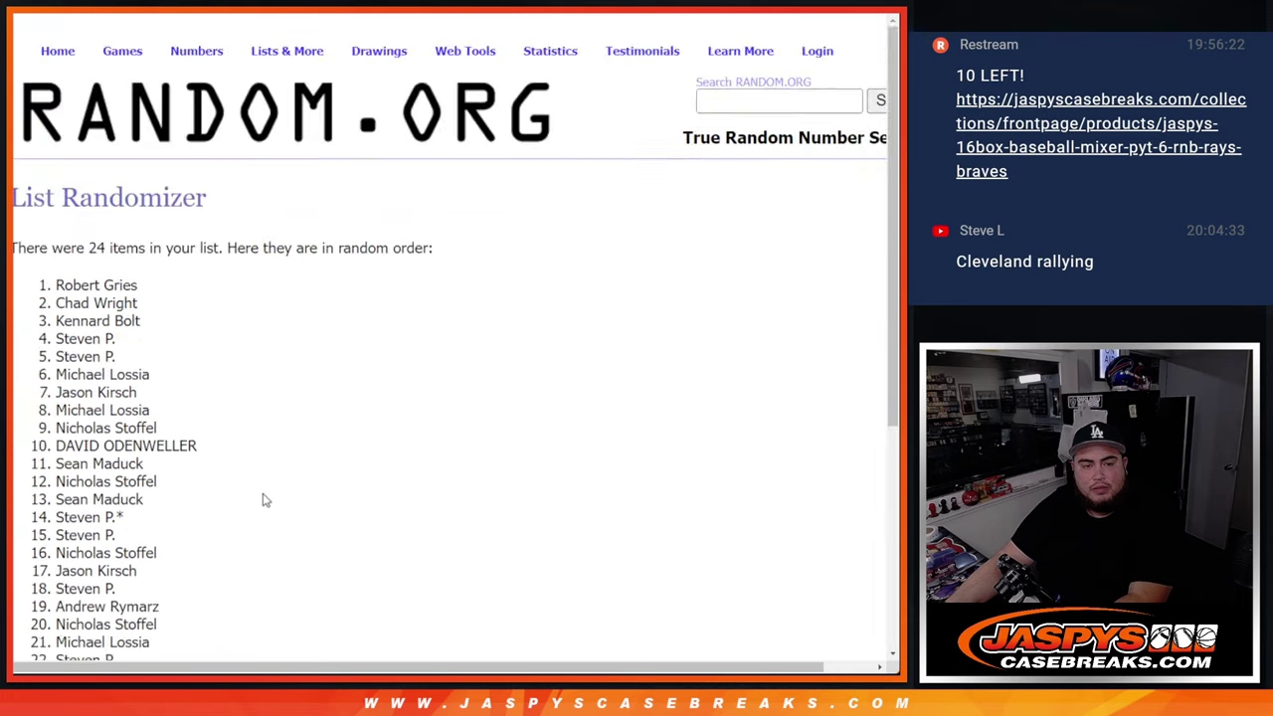
scroll(264, 500, down, 5)
drag(259, 480, 205, 479)
key(ctrl+Tab)
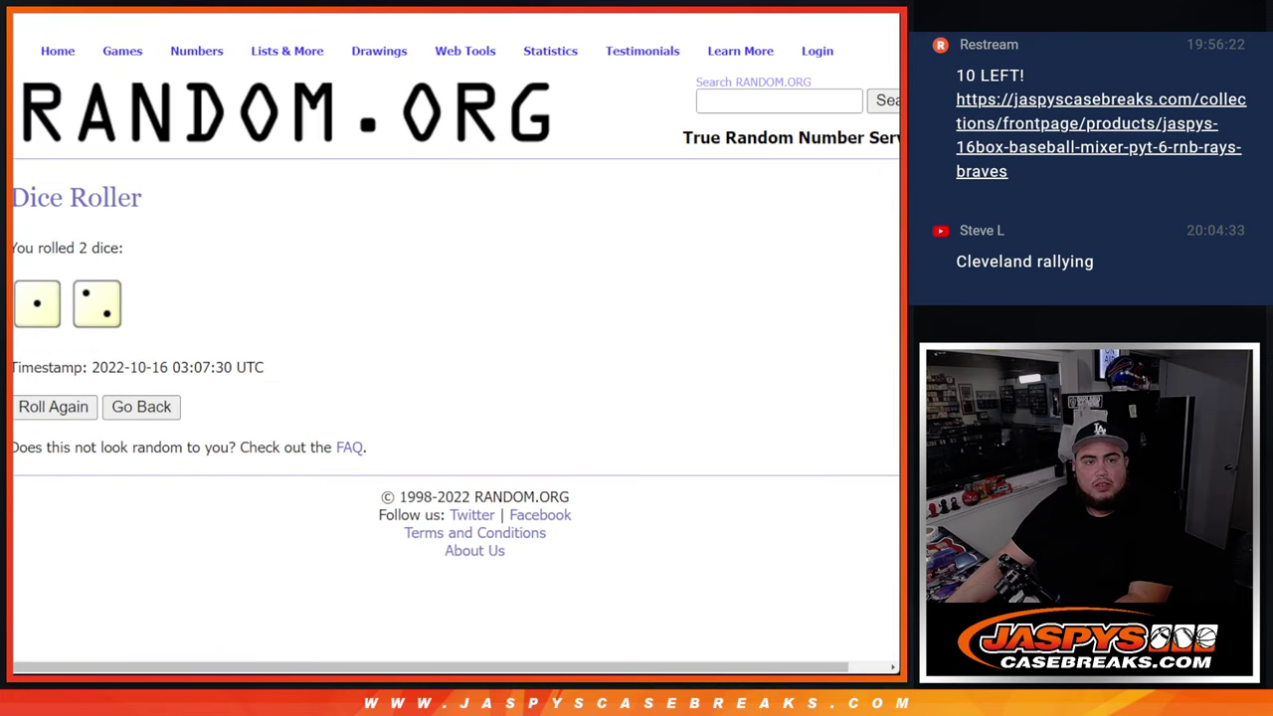
key(ctrl+shift+Tab)
Append the top six randomized names to the original entry list, marking each with ^ and the entry just above them with an asterisk
scroll(202, 356, up, 10)
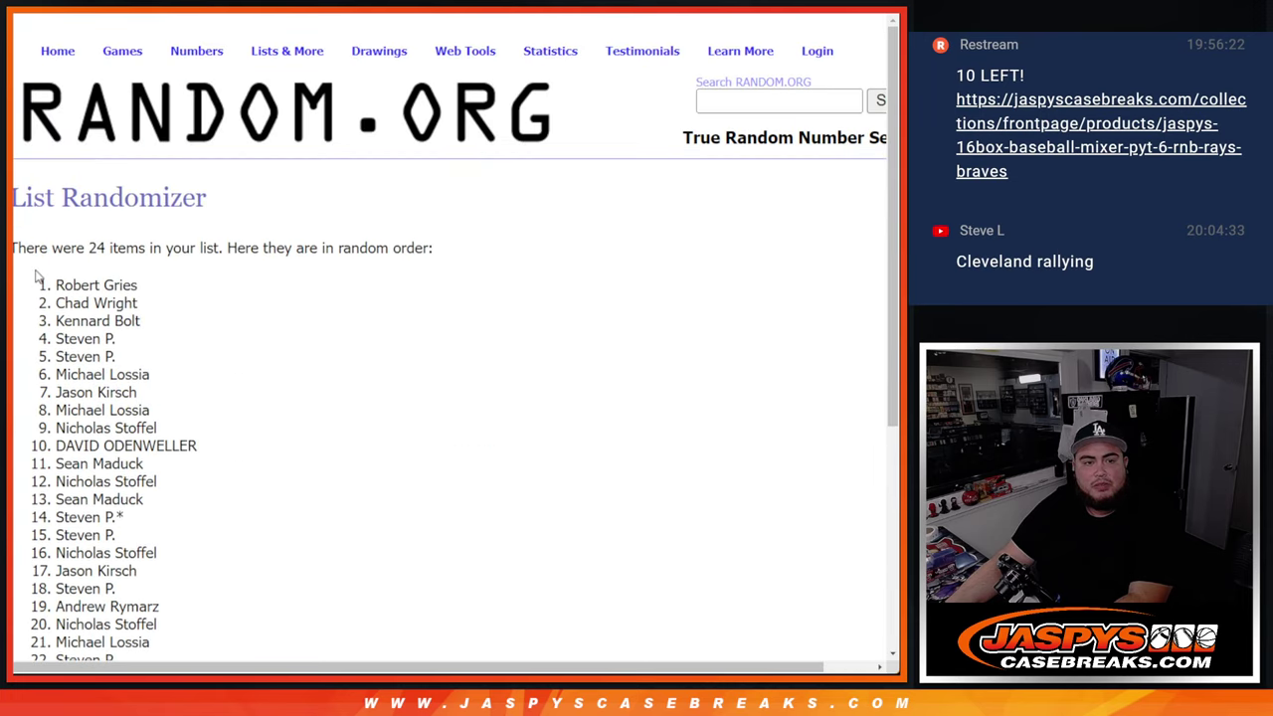
drag(36, 278, 187, 384)
key(ctrl+c)
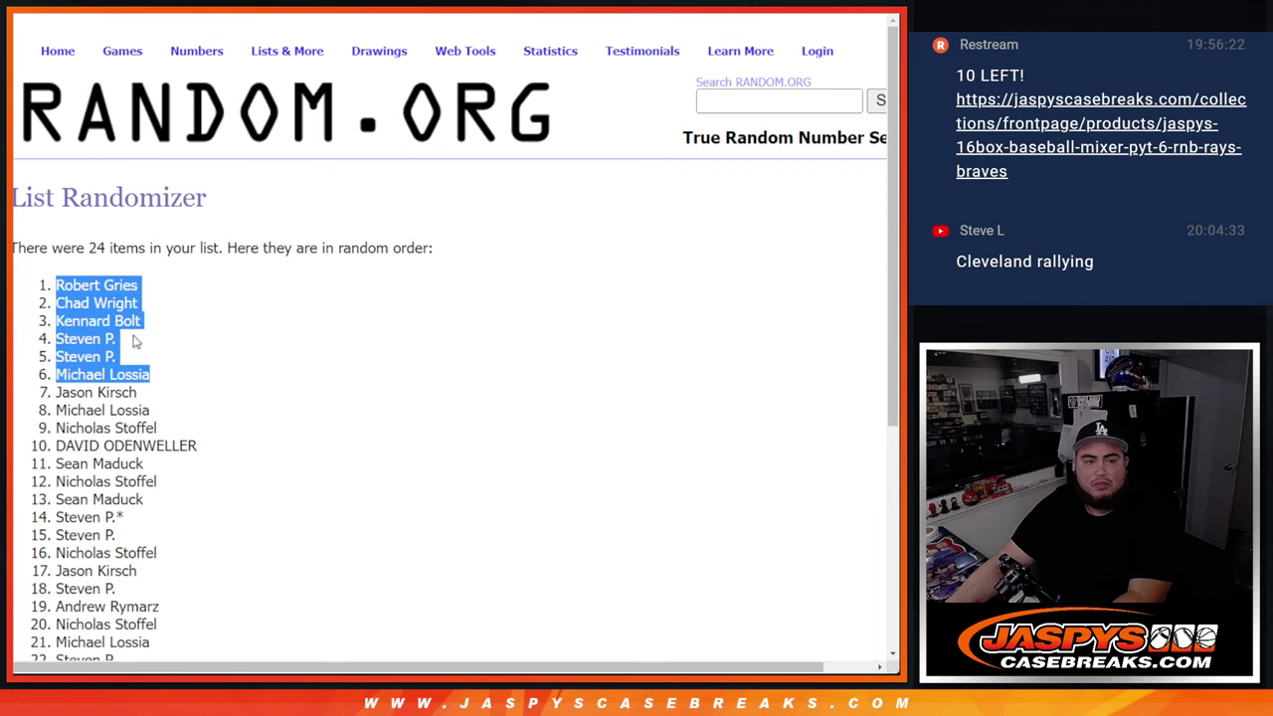
key(alt+Left)
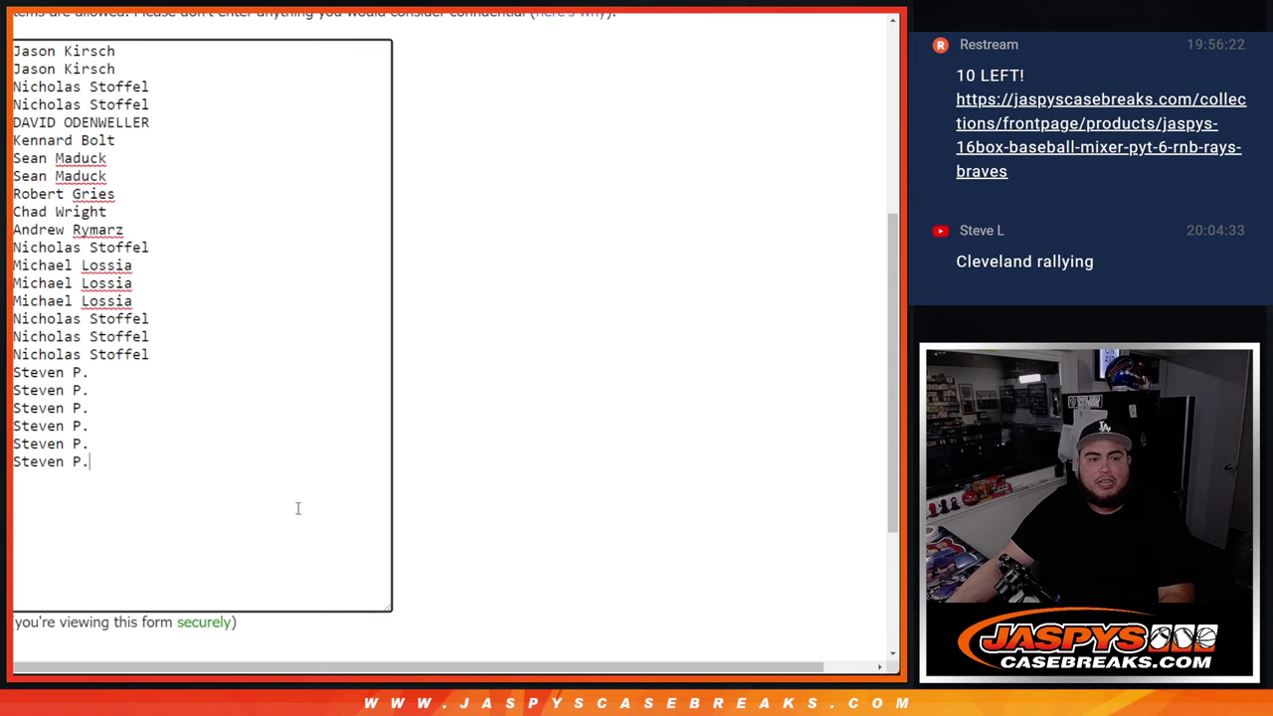
click(247, 481)
text(*)
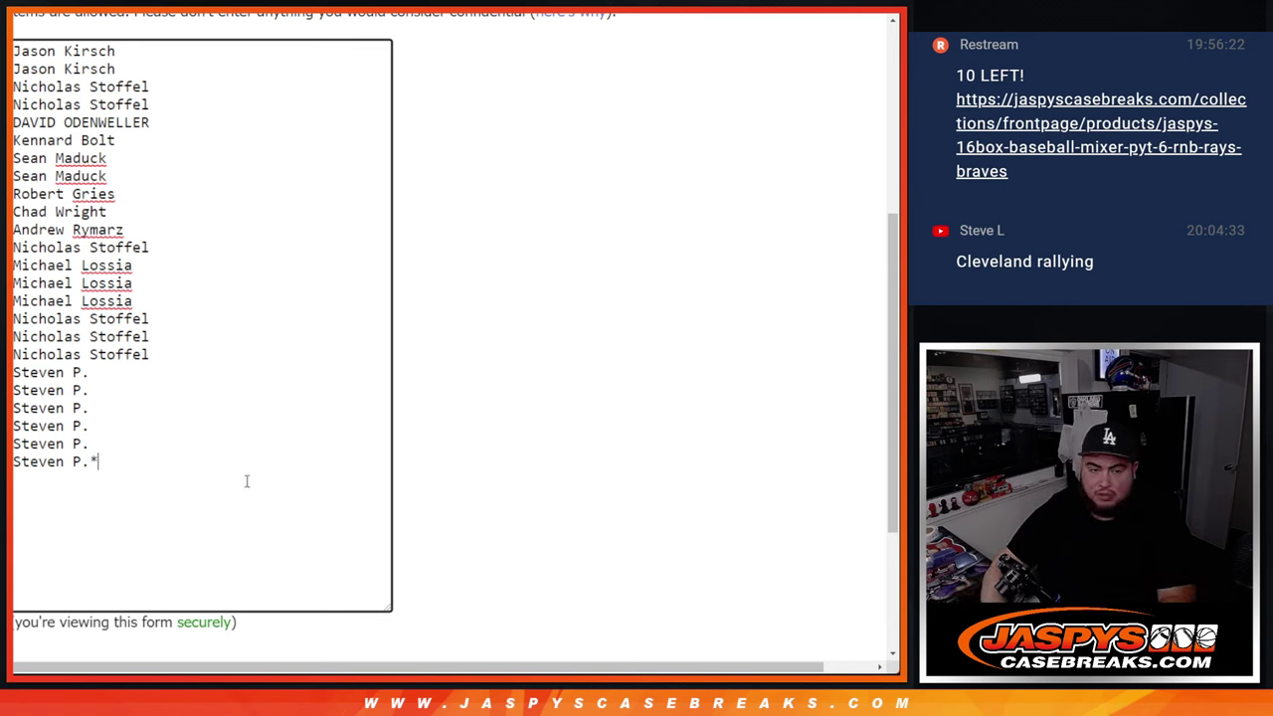
key(ctrl+v)
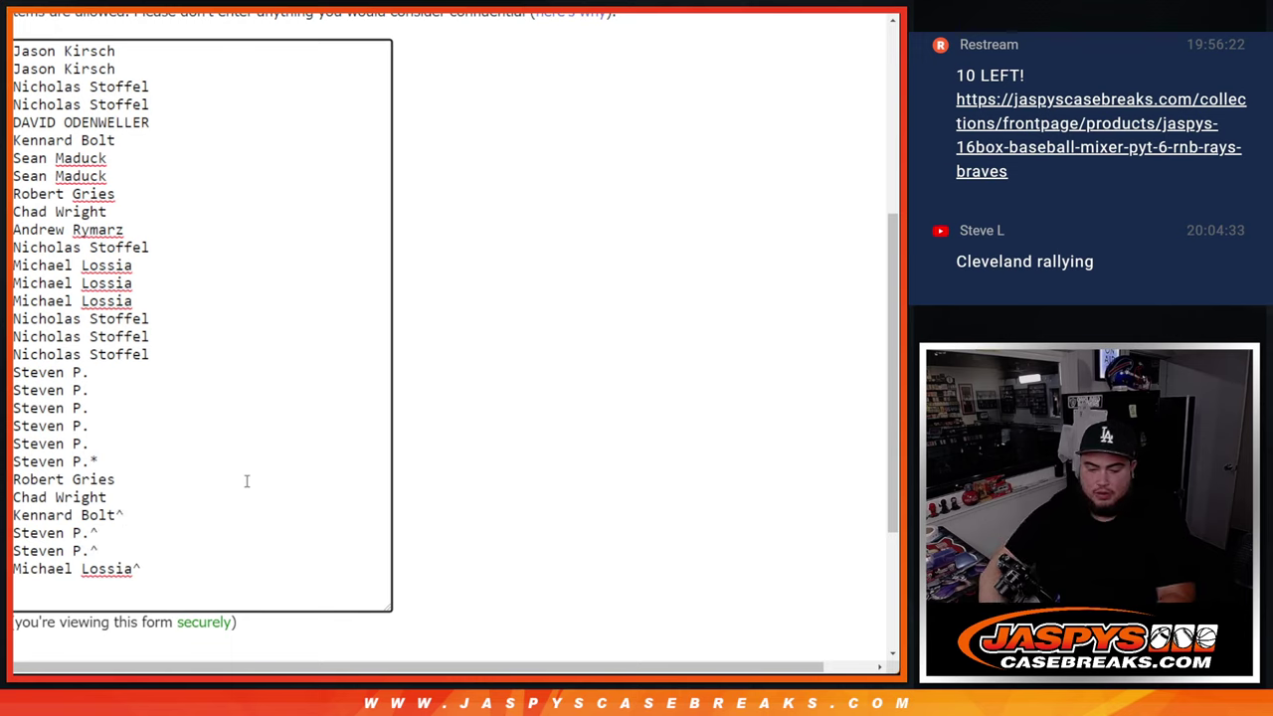
key(Up)
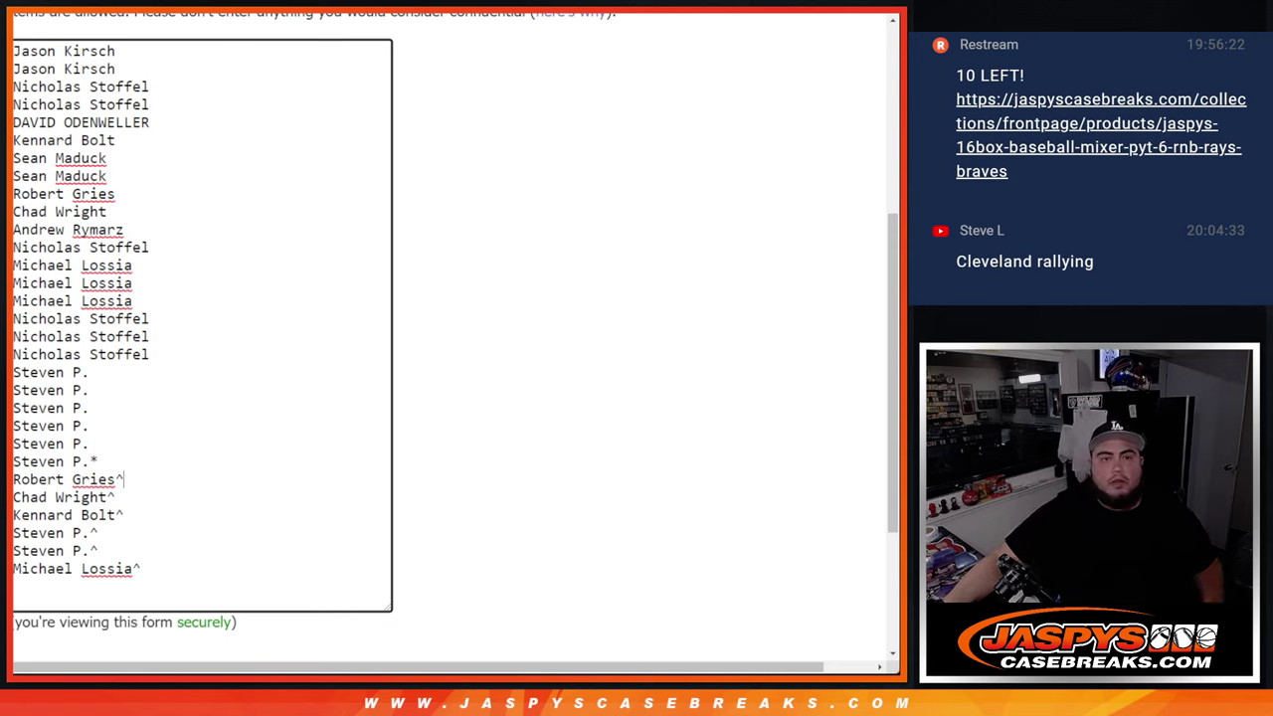
Copy the full customer name list into a second, empty List Randomizer form and enlarge its text box to show every entry
drag(149, 577, 14, 40)
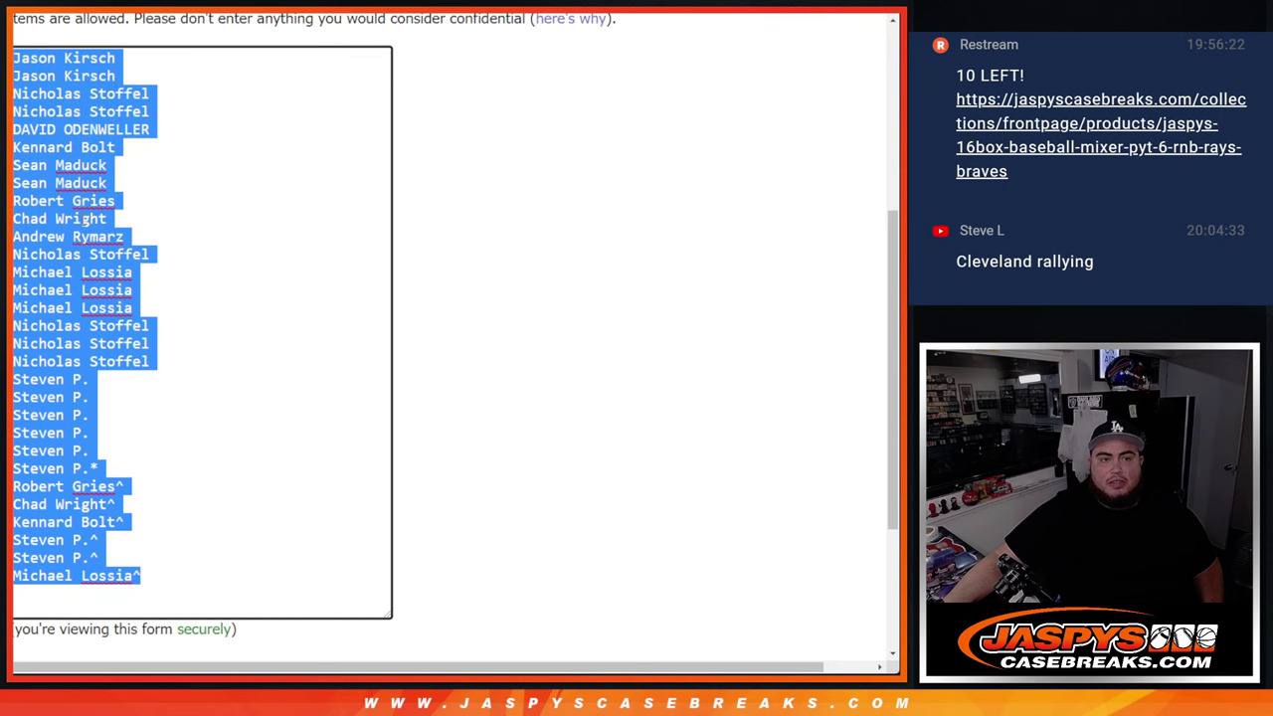
key(ctrl+x)
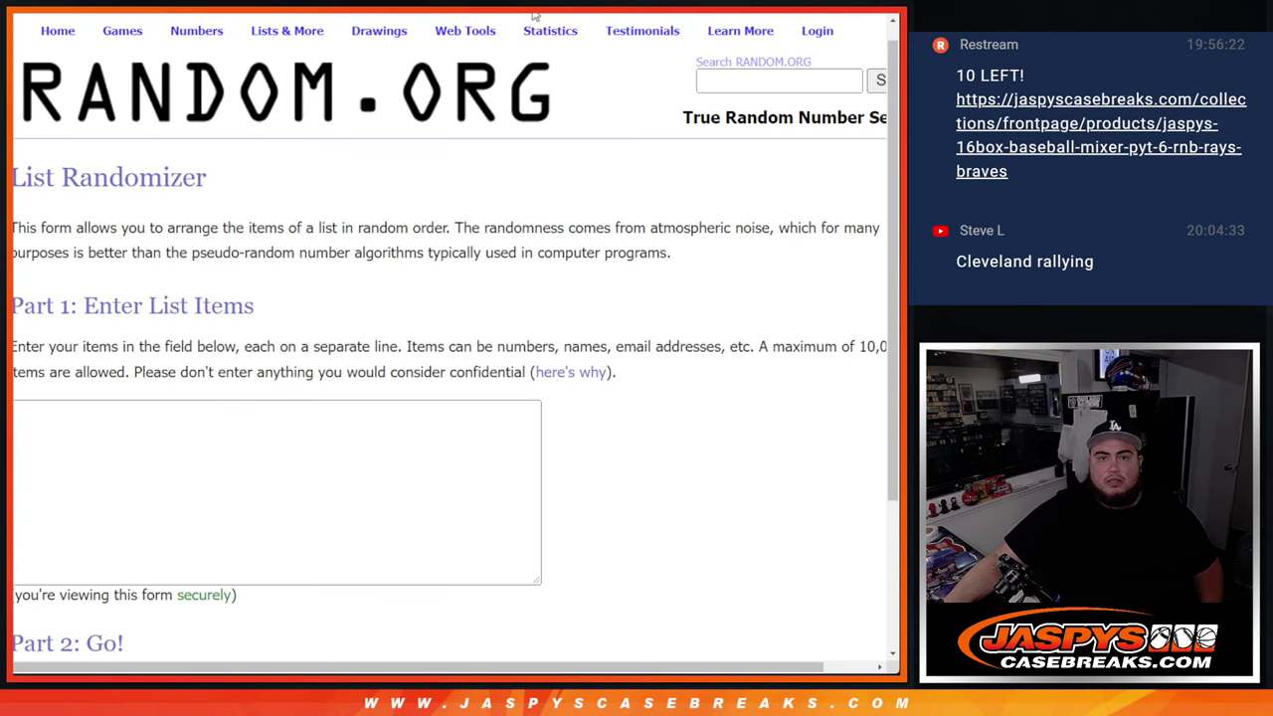
key(ctrl+v)
scroll(402, 444, up, 5)
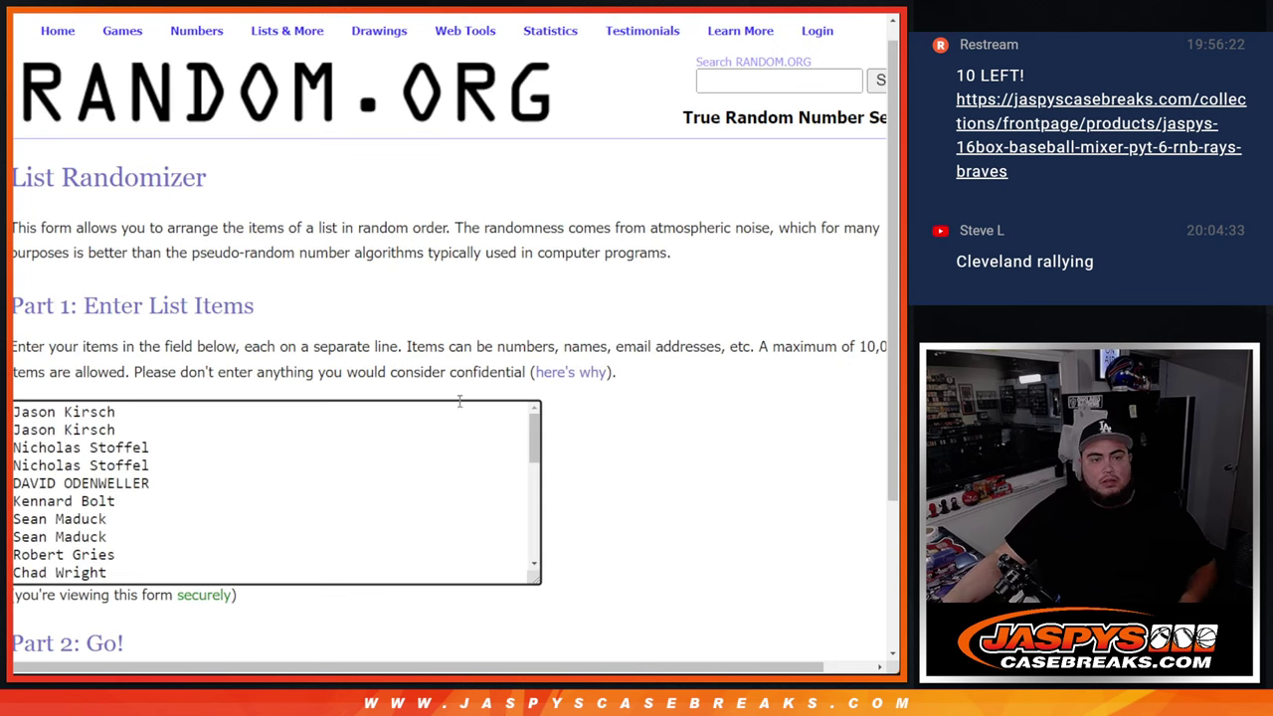
scroll(603, 464, down, 2)
drag(537, 370, 288, 686)
scroll(461, 443, down, 2)
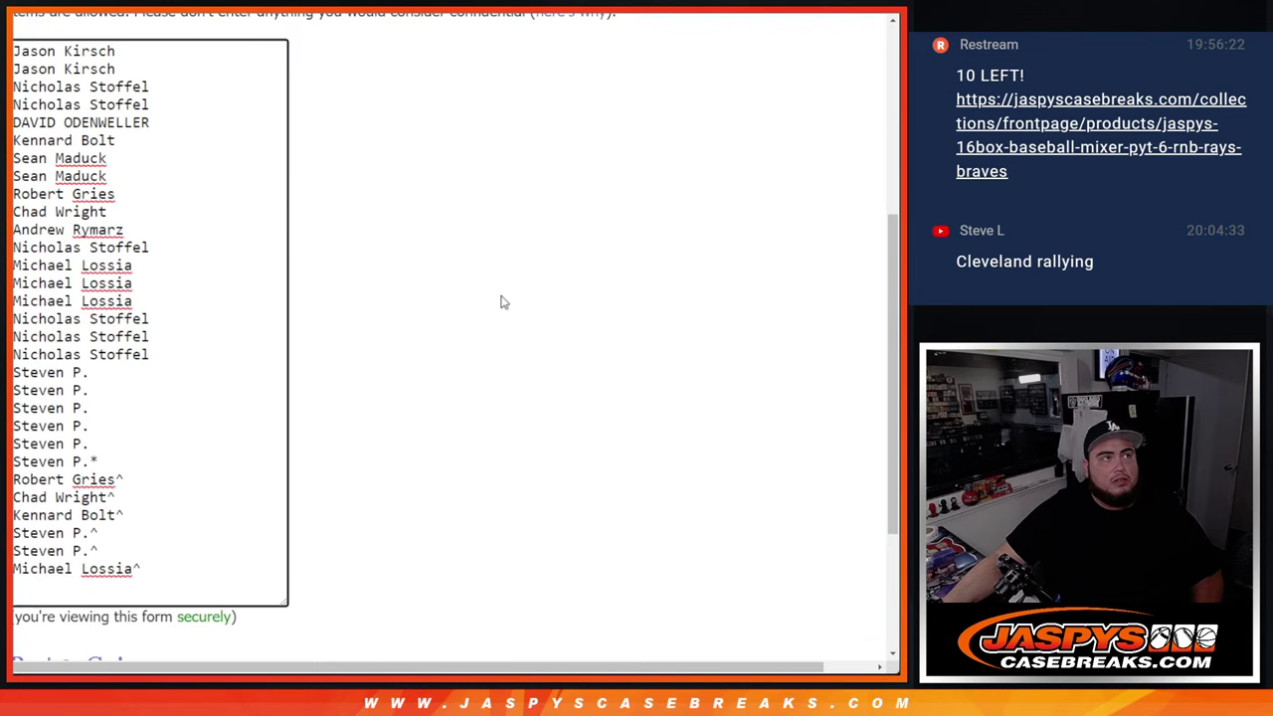
Return to the first form's expanded customer list and randomize it three times, checking the randomization count
key(ctrl+a)
key(alt+Right)
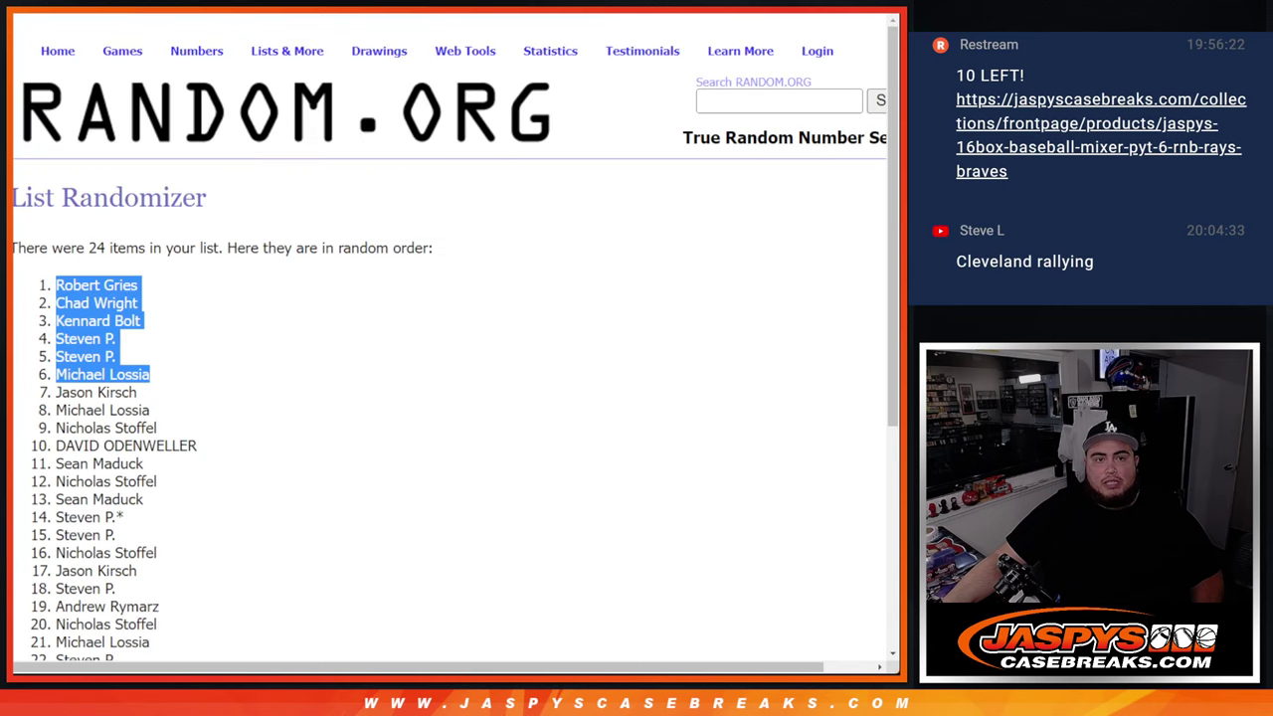
scroll(327, 208, down, 4)
key(alt+Left)
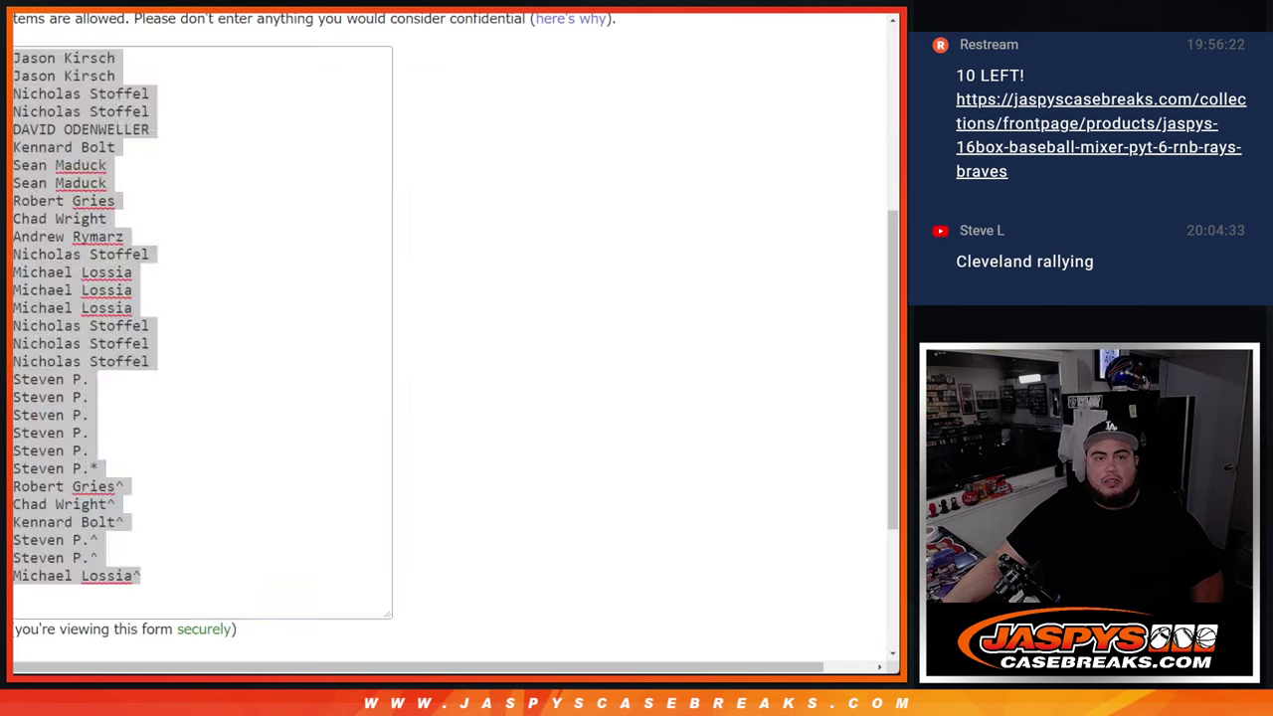
scroll(560, 355, down, 3)
click(37, 524)
click(57, 519)
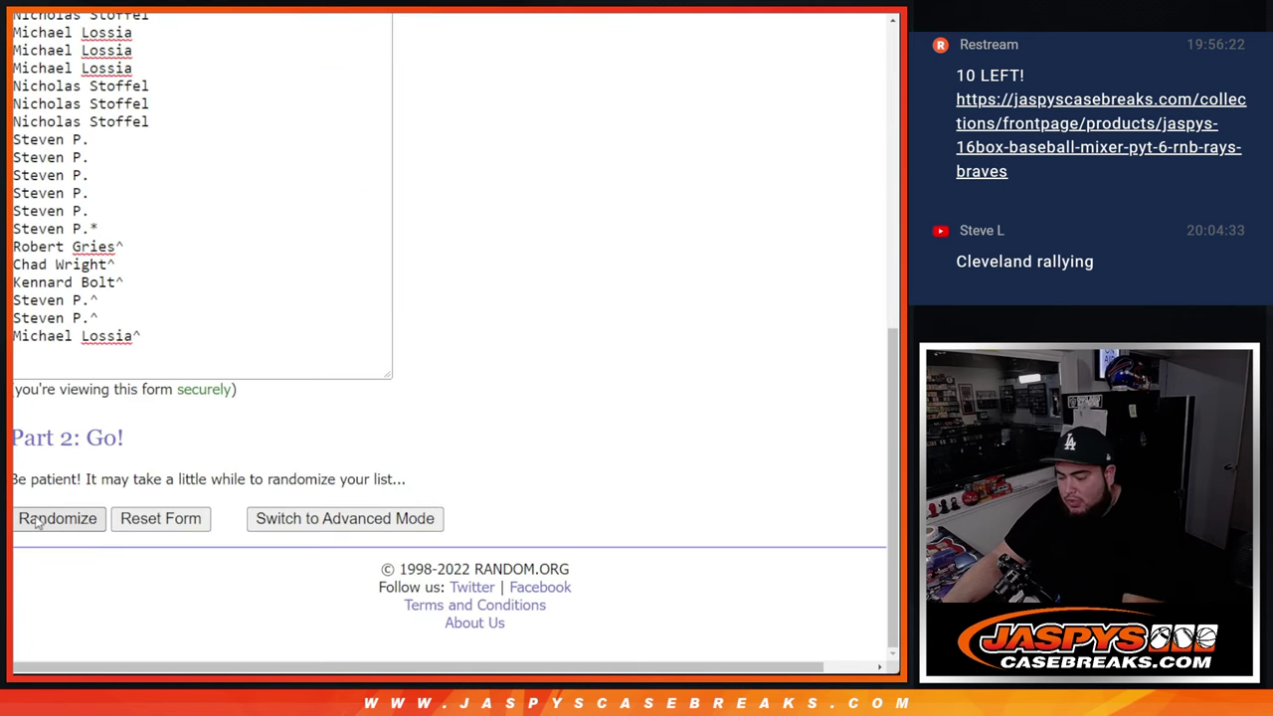
scroll(37, 525, down, 5)
click(37, 522)
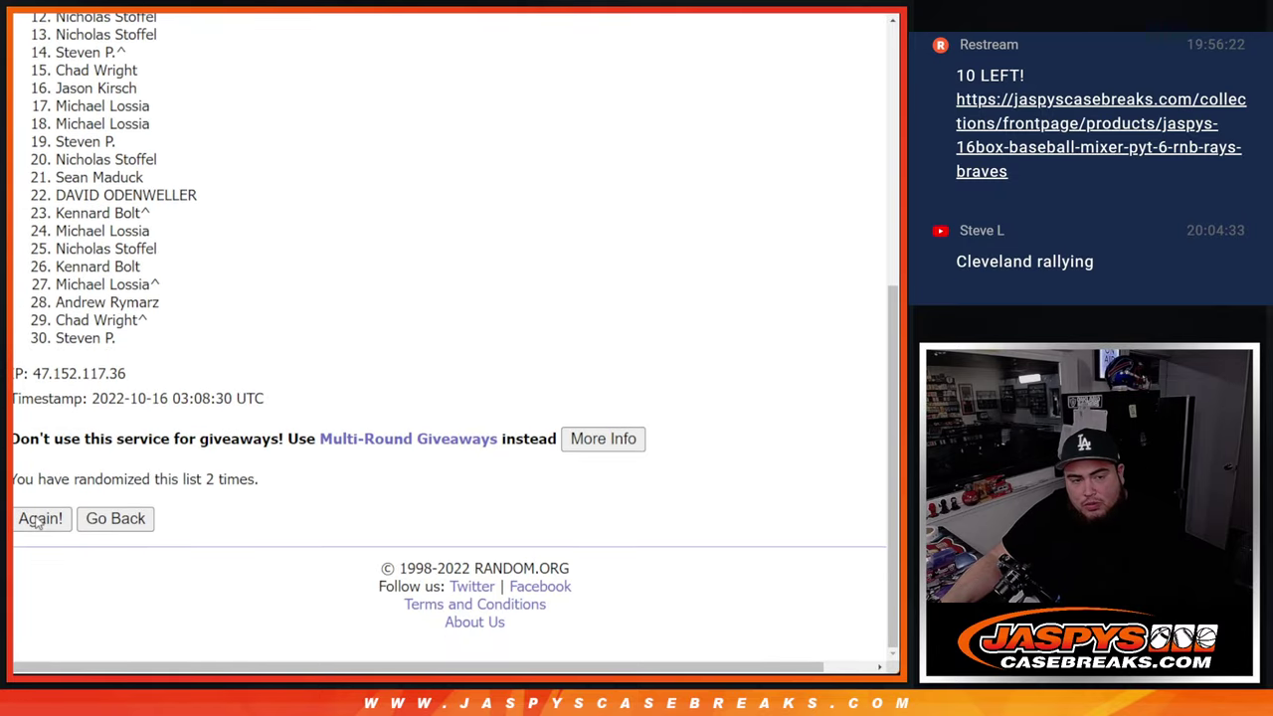
click(40, 519)
drag(191, 475, 288, 474)
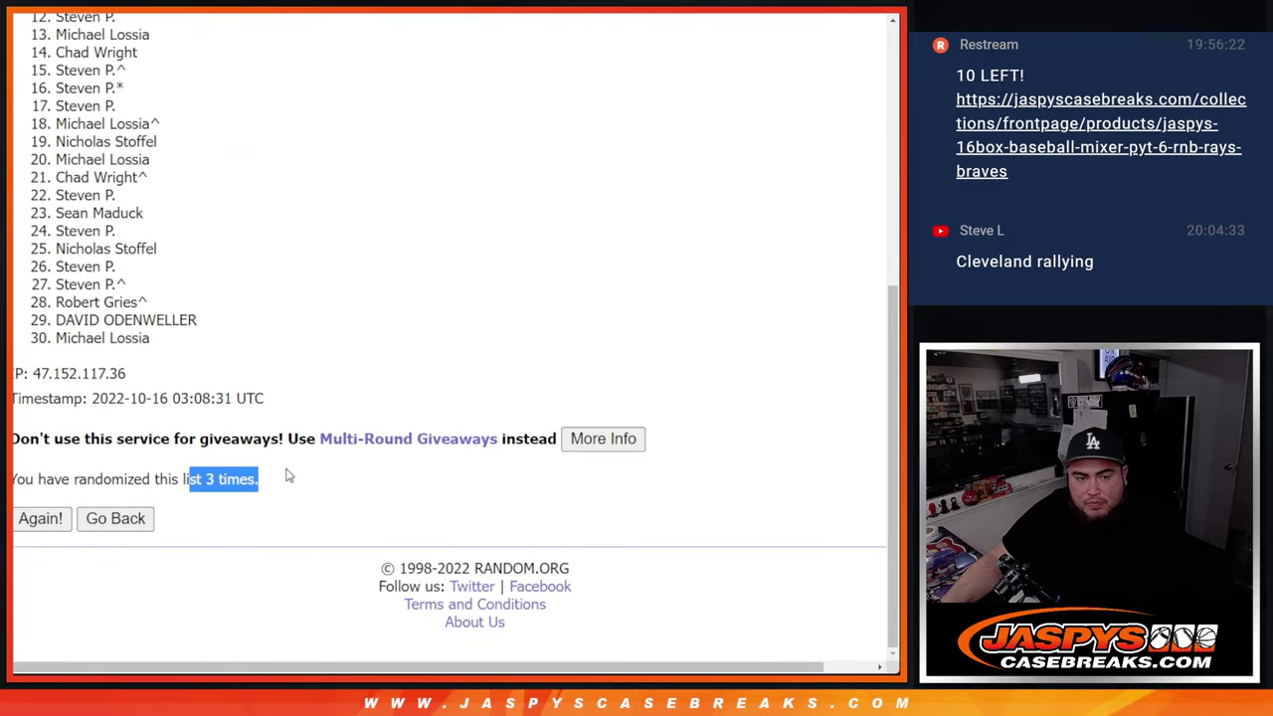
Copy all 30 randomized customer names into the break's Google Sheets spreadsheet, starting at cell A1
scroll(154, 313, up, 5)
drag(87, 281, 202, 343)
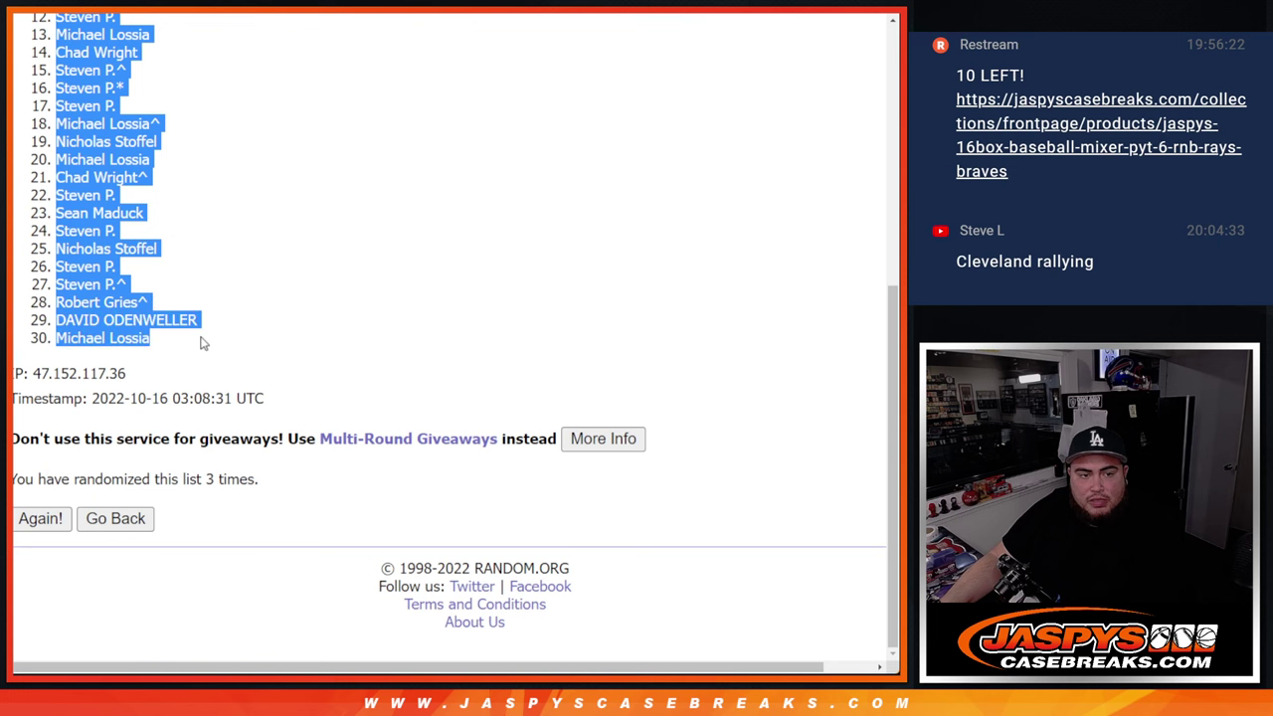
key(alt+Tab)
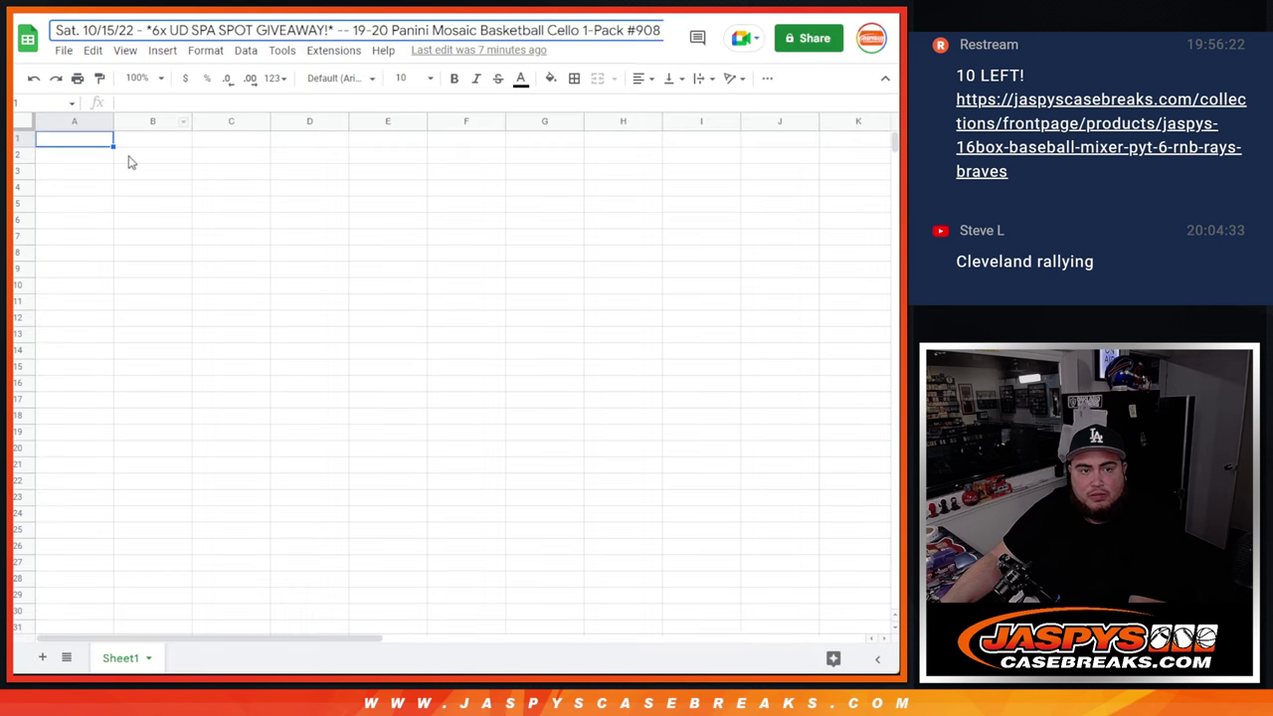
click(73, 142)
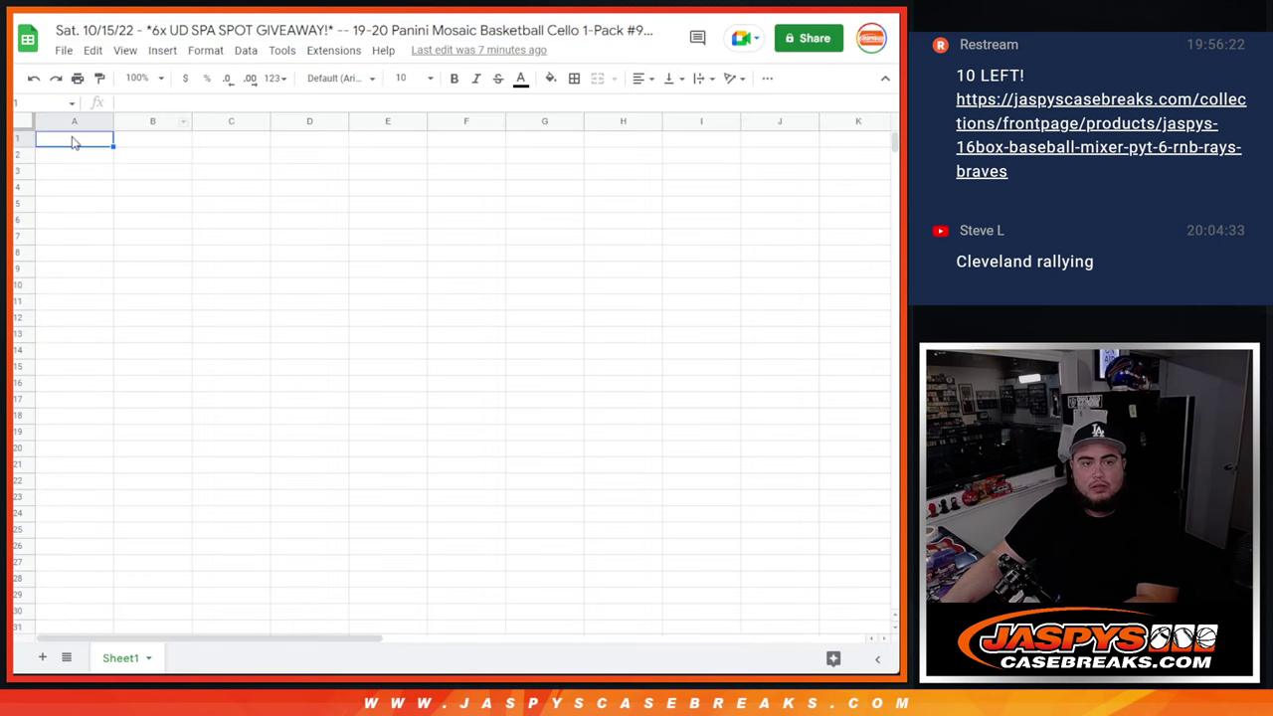
key(ctrl+v)
key(alt+Tab)
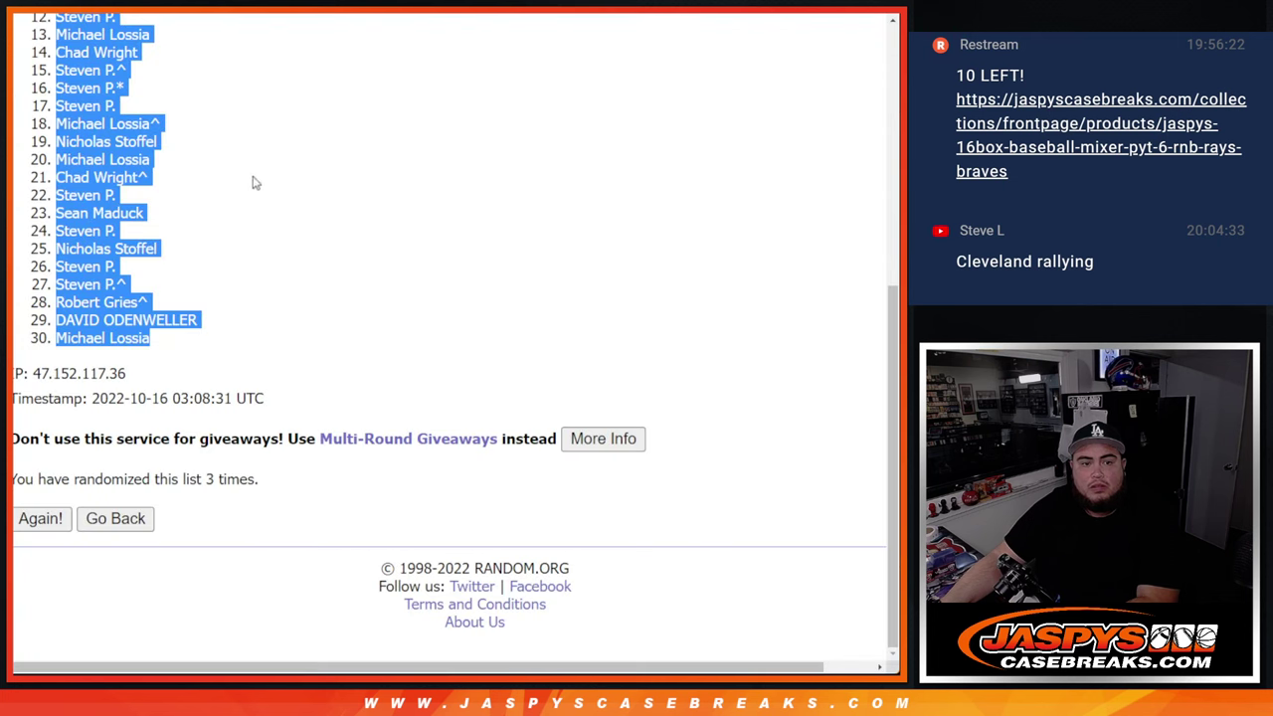
Randomize the list of NBA teams three times and check the randomization count
key(alt+Left)
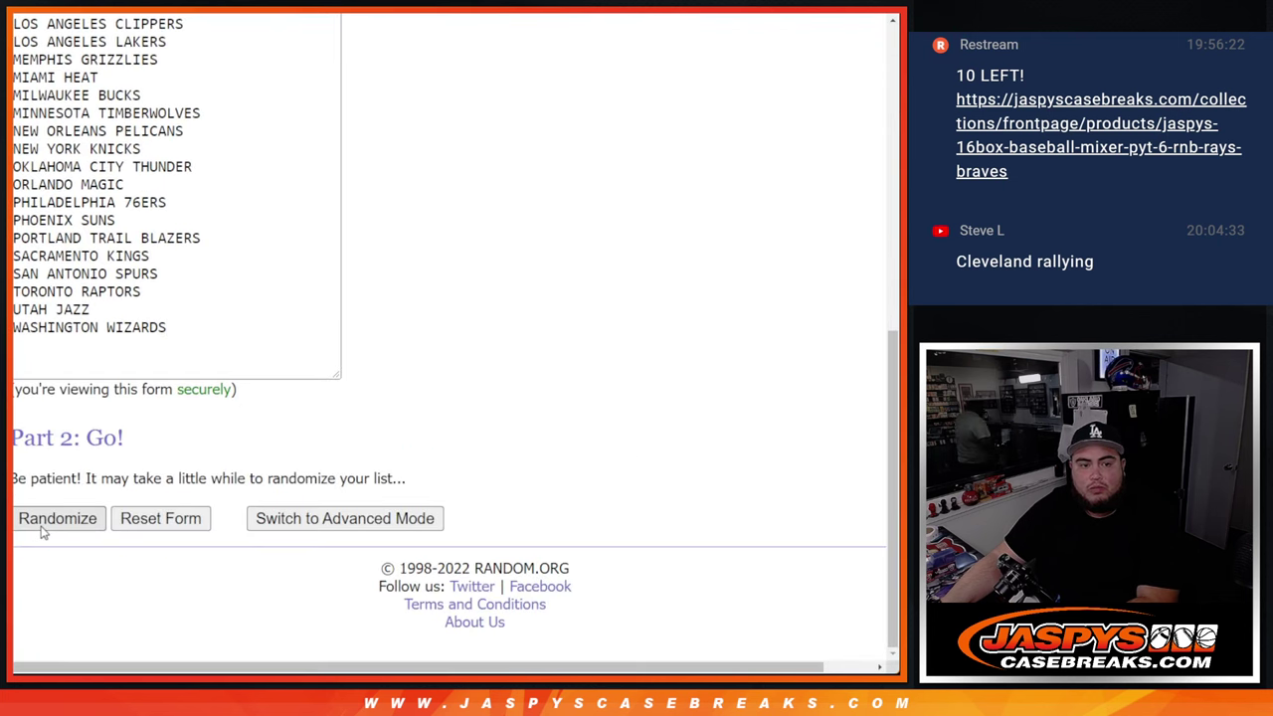
click(57, 518)
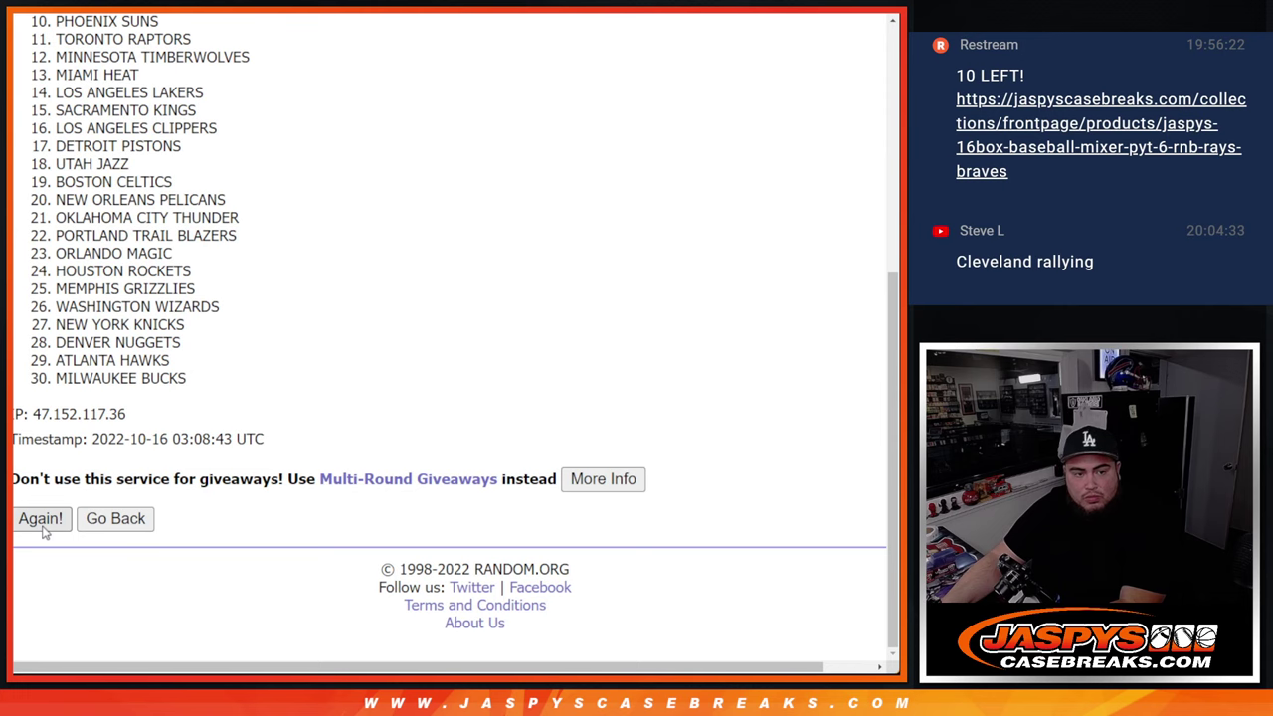
click(43, 528)
click(43, 527)
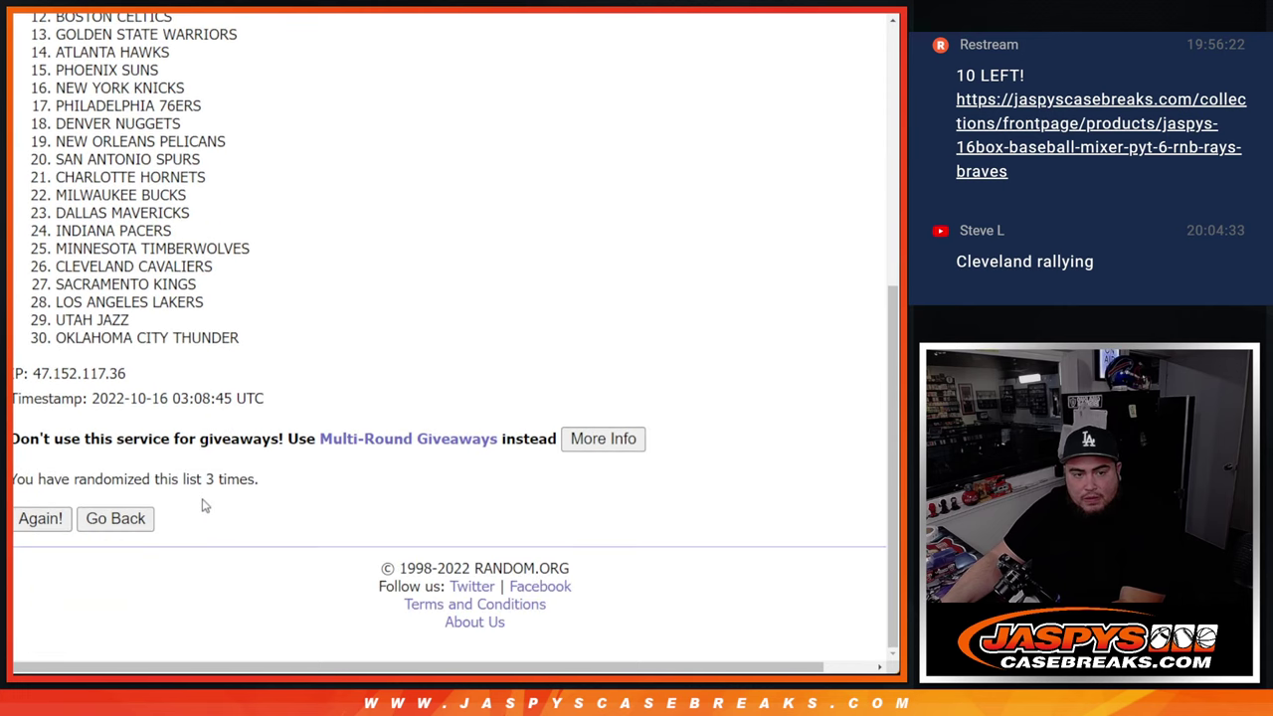
drag(204, 479, 313, 477)
Copy all 30 randomized team names into the spreadsheet beside the customer names, starting at cell B1
scroll(313, 477, up, 5)
drag(55, 283, 257, 412)
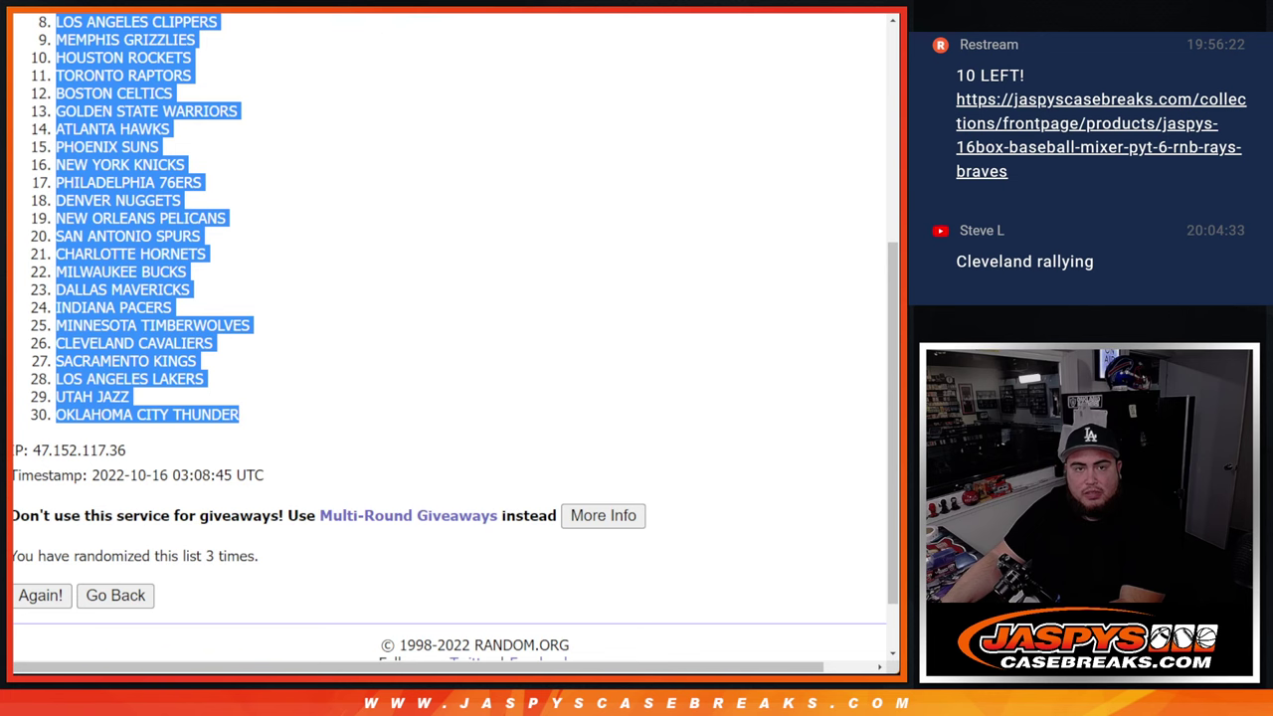
key(alt+Tab)
click(151, 139)
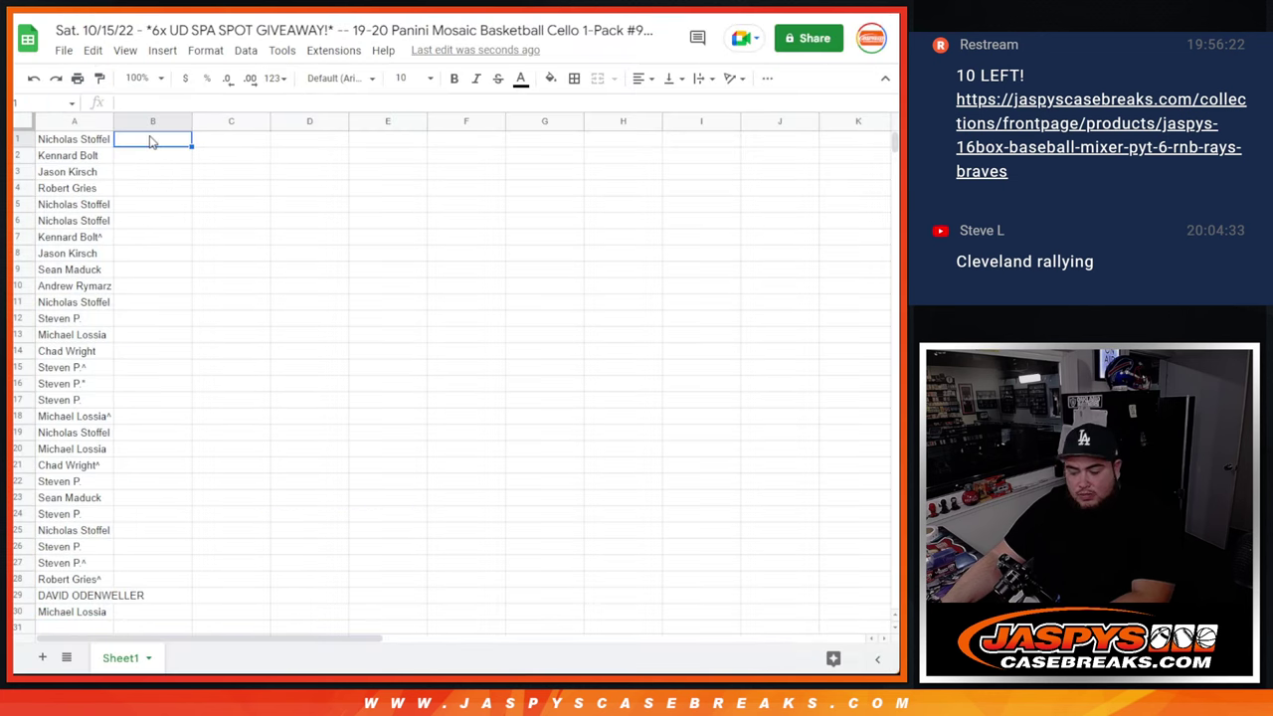
text(MIAMI HEAT CHICAGO BULLS DETROIT PISTONS ORLANDO MAGIC PORTLAND TRAIL BLAZERS BROOKLYN NETS WASHINGTON WIZARDS LOS ANGELES CLIPPERS MEMPHIS GRIZZLIES HOUSTON ROCKETS TORONTO RAPTORS BOSTON CELTICS GOLDEN STATE WARRIORS ATLANTA HAWKS PHOENIX SUNS NEW YORK KNICKS PHILADELPHIA 76ERS DENVER NUGGETS NEW ORLEANS PELICANS SAN ANTONIO SPURS CHARLOTTE HORNETS MILWAUKEE BUCKS DALLAS MAVERICKS INDIANA PACERS MINNESOTA TIMBERWOLVES CLEVELAND CAVALIERS SACRAMENTO KINGS LOS ANGELES LAKERS UTAH JAZZ OKLAHOMA CITY THUNDER)
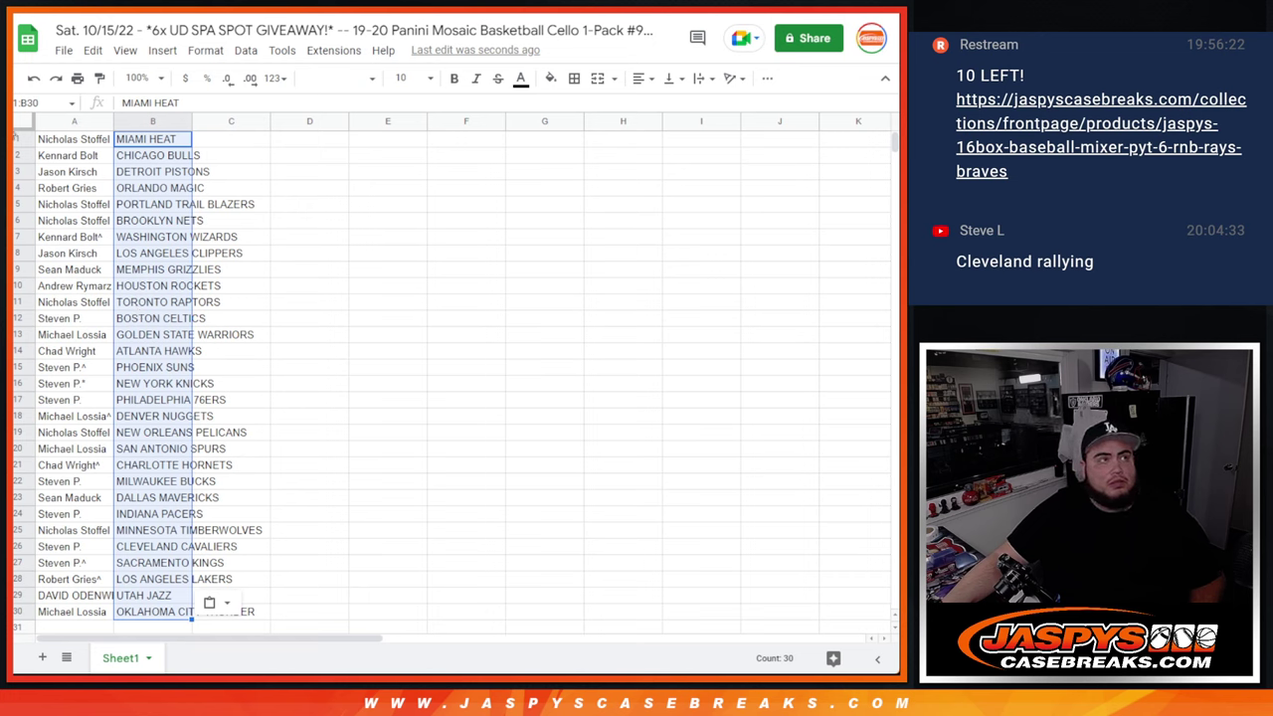
Set the whole sheet's font size to 14 and fit the name and team columns to their contents
click(16, 124)
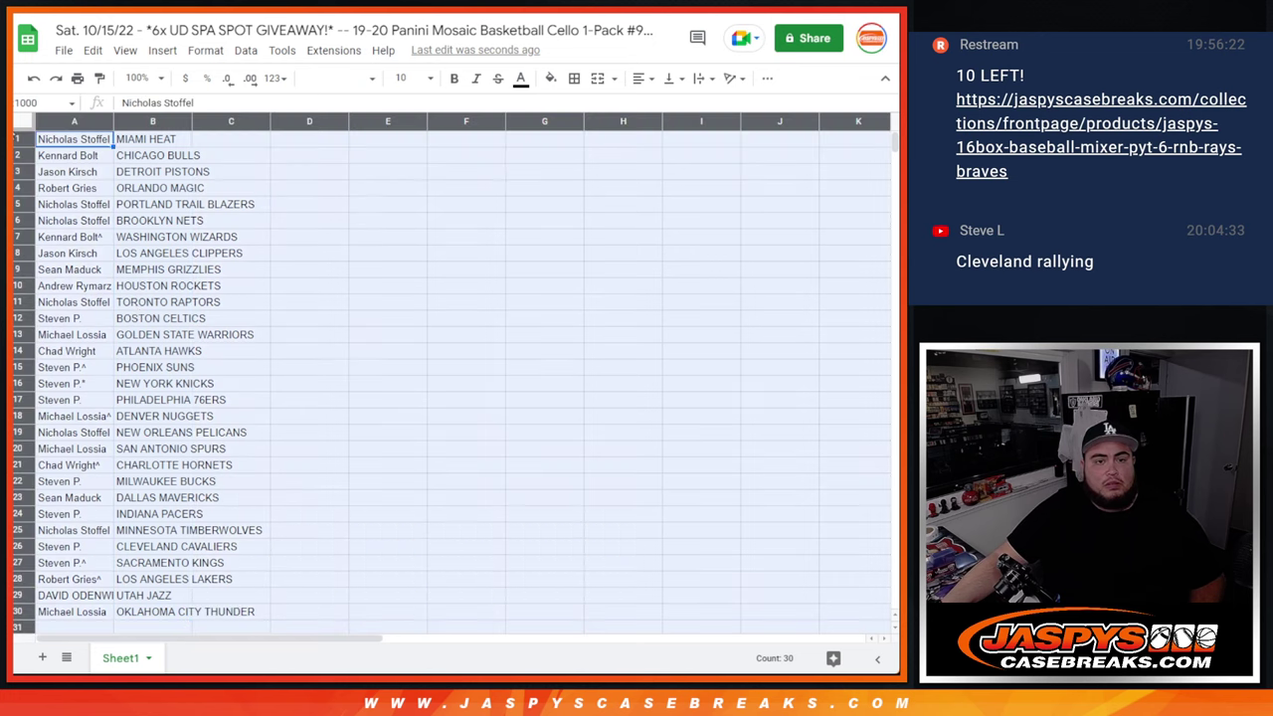
click(413, 84)
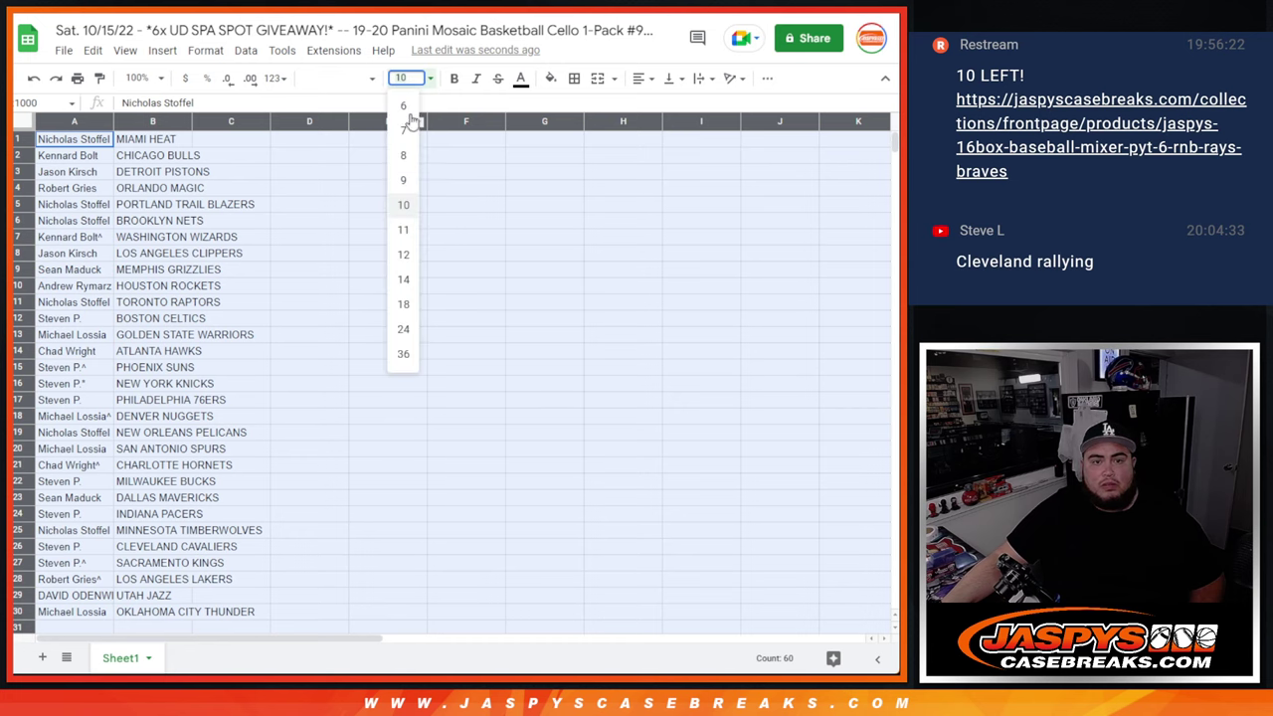
click(403, 279)
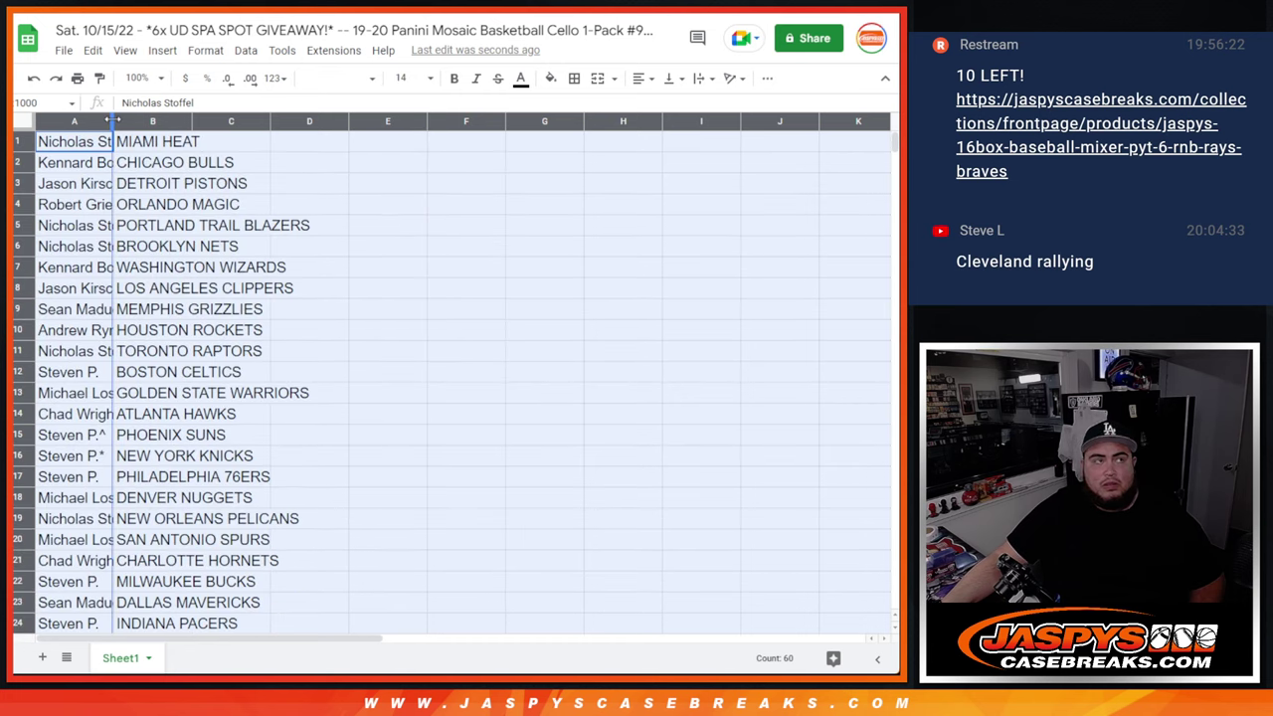
double_click(114, 122)
key(alt+Tab)
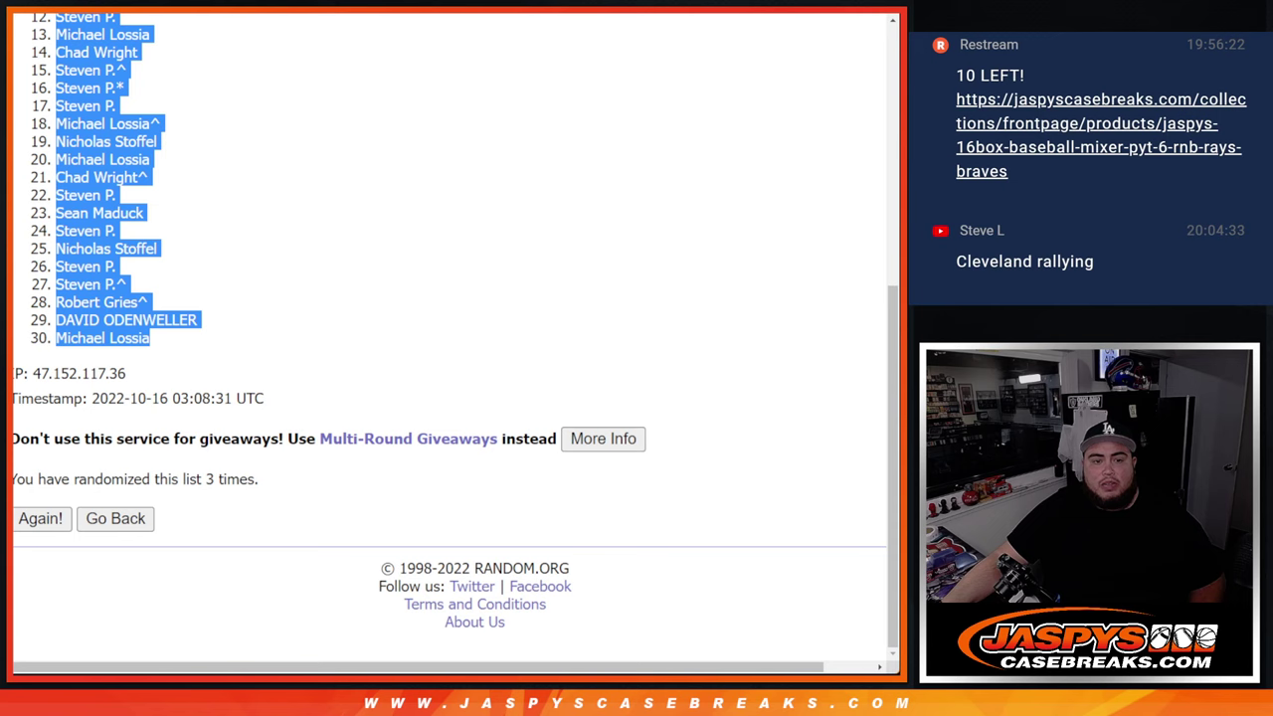
key(alt+Tab)
key(alt+Tab)
scroll(328, 298, down, 5)
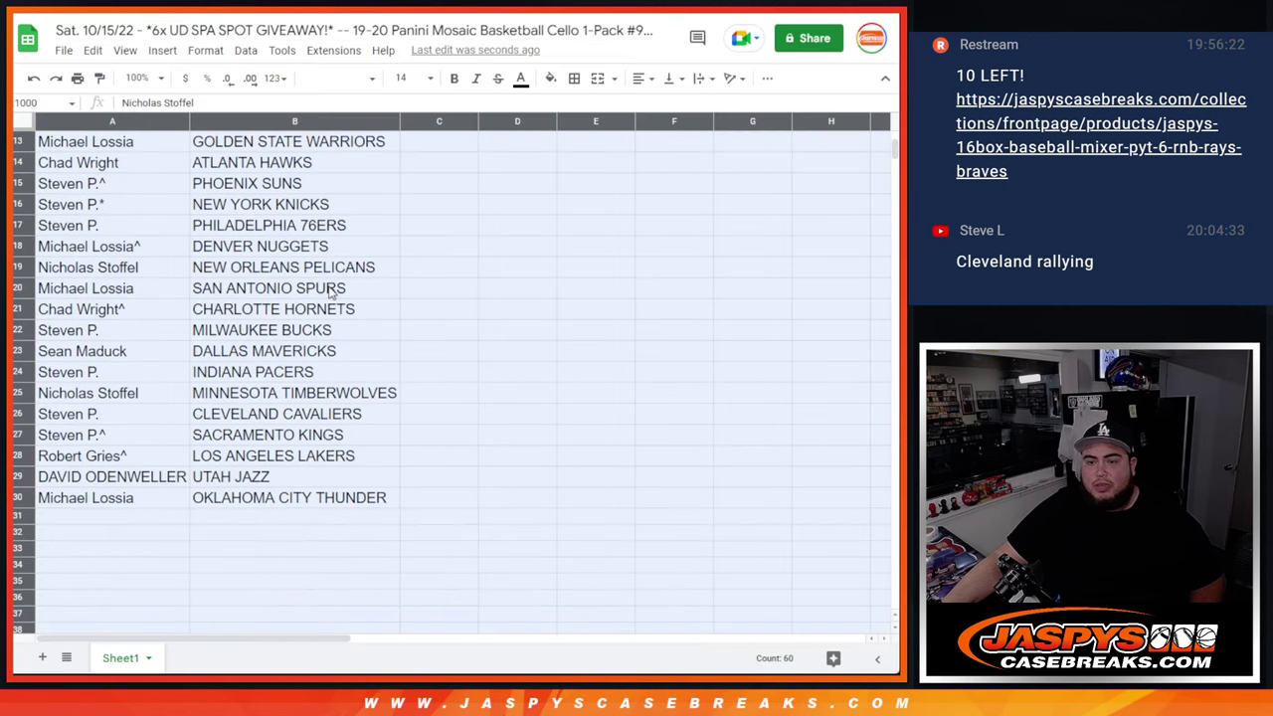
Sort the sheet A to Z by the team names in column B
scroll(338, 288, up, 5)
click(363, 183)
click(389, 125)
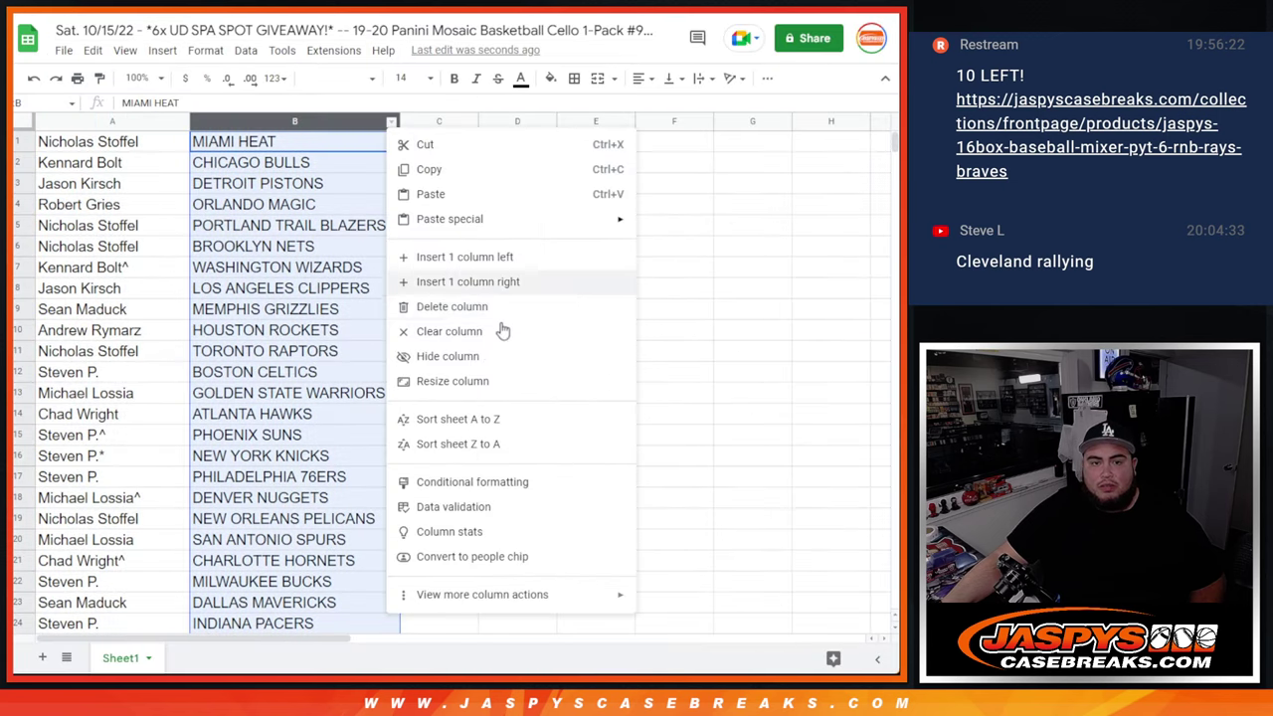
click(453, 419)
Apply all borders to cells A1:B30 and center their text horizontally
drag(105, 146, 388, 460)
click(574, 78)
click(580, 108)
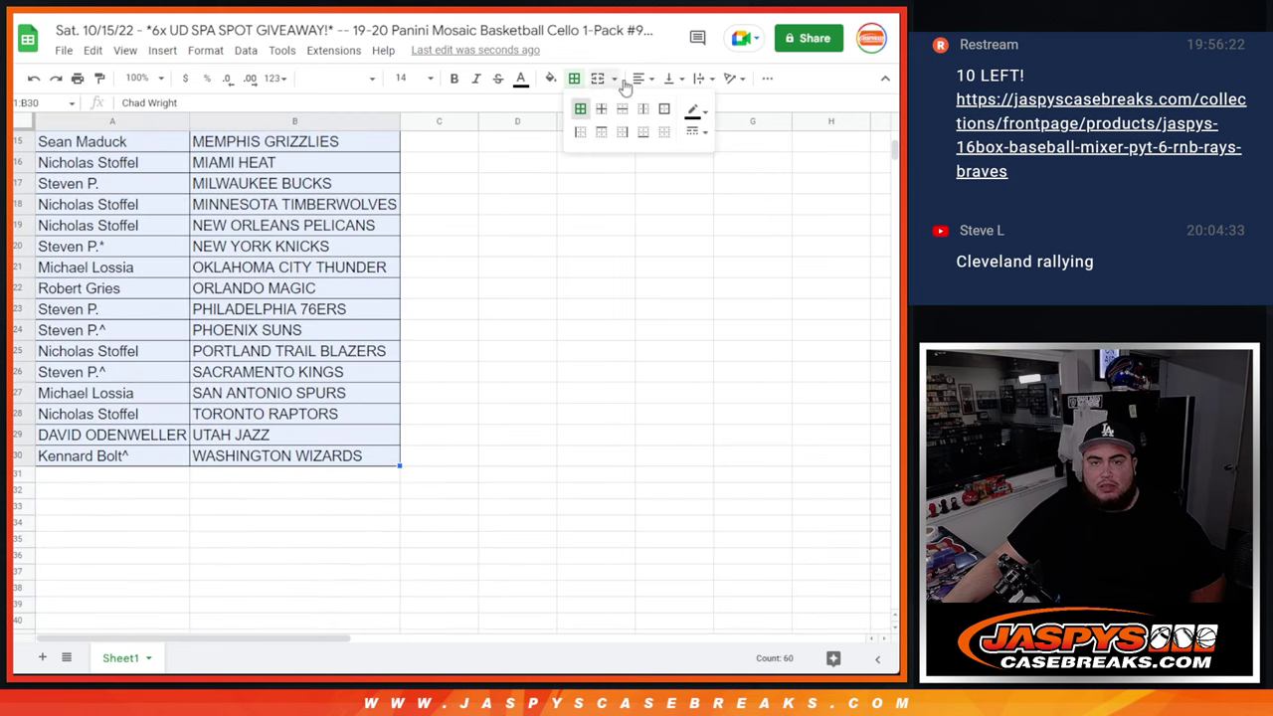
click(639, 77)
click(654, 109)
scroll(189, 175, up, 5)
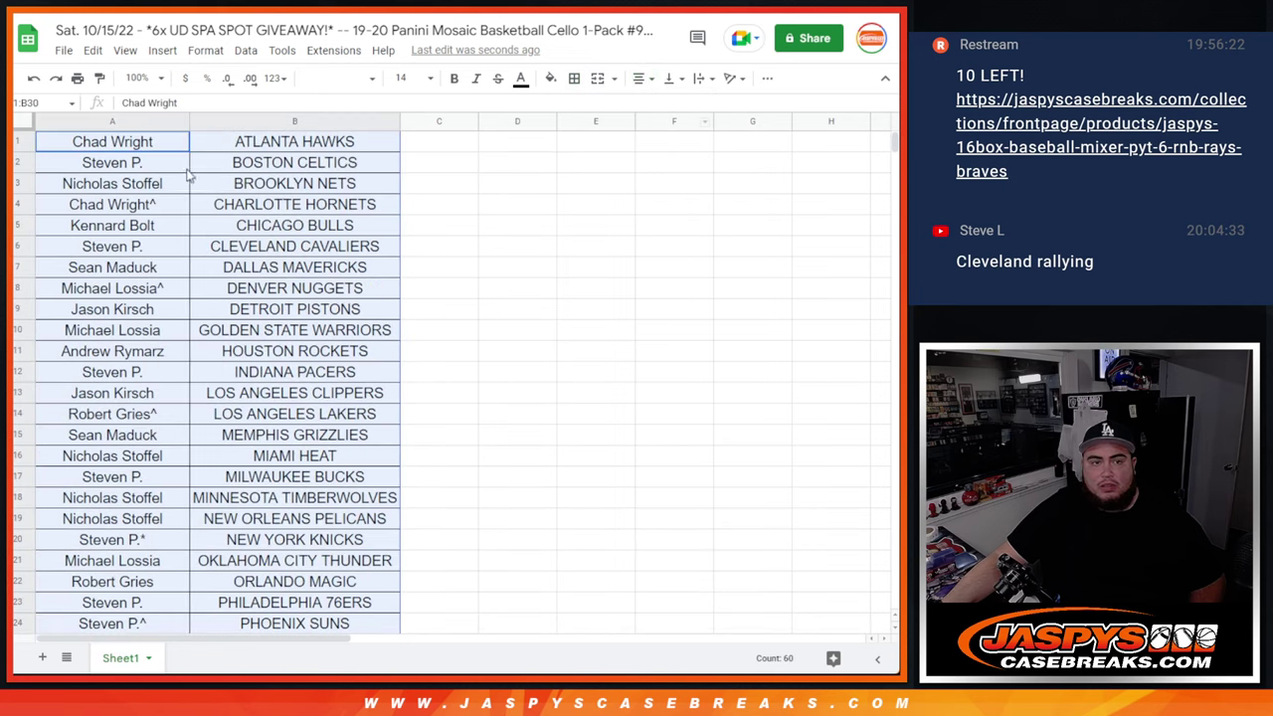
Print the current sheet in portrait orientation with the workbook title in the header
click(78, 77)
click(790, 239)
click(723, 475)
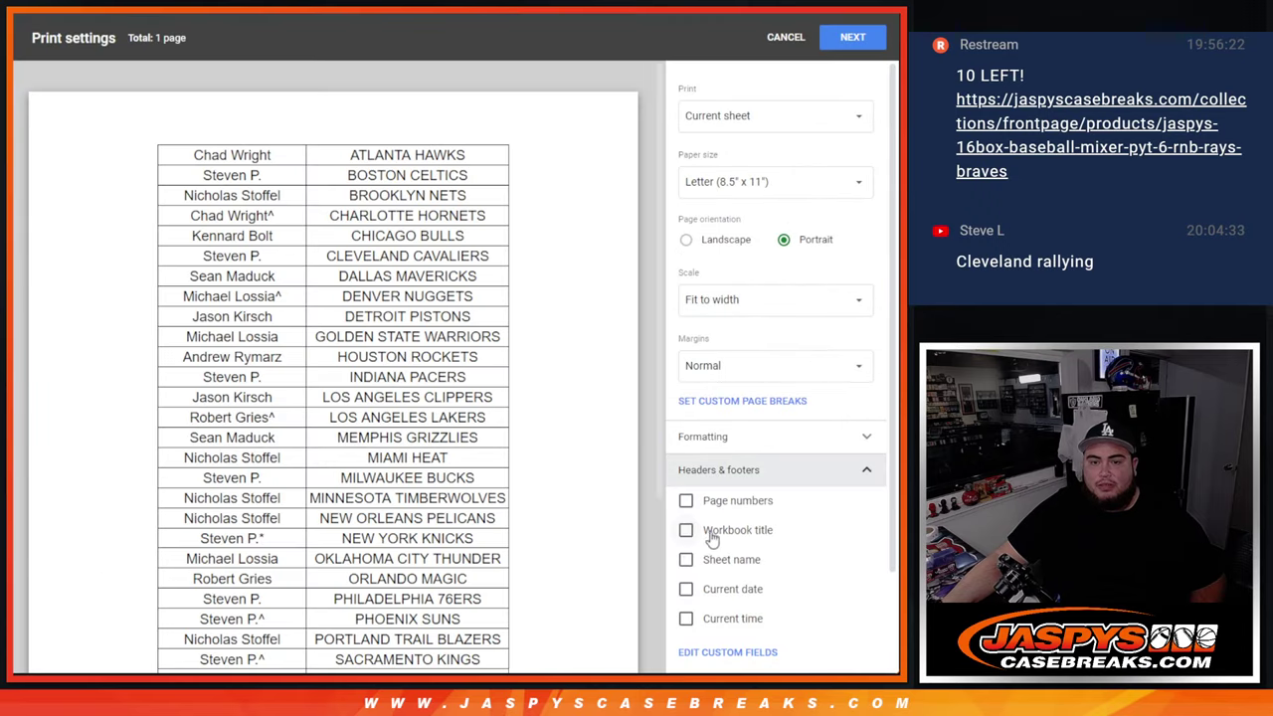
click(708, 531)
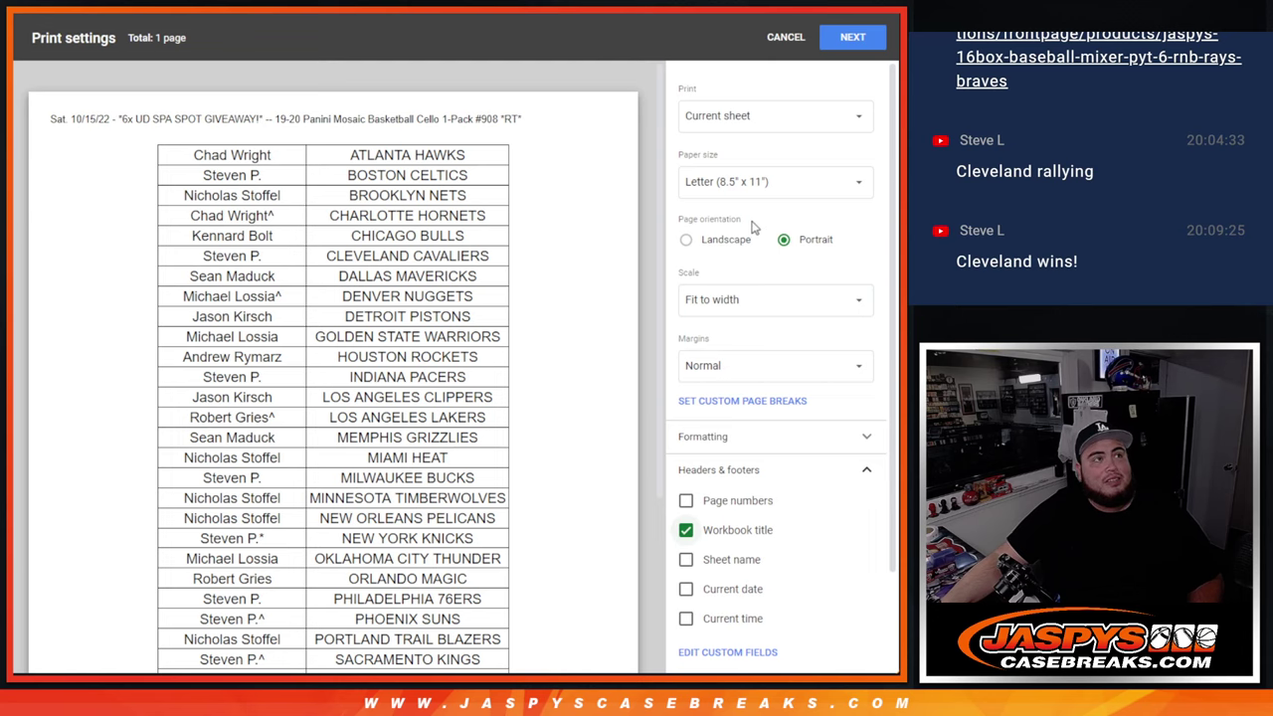
click(840, 42)
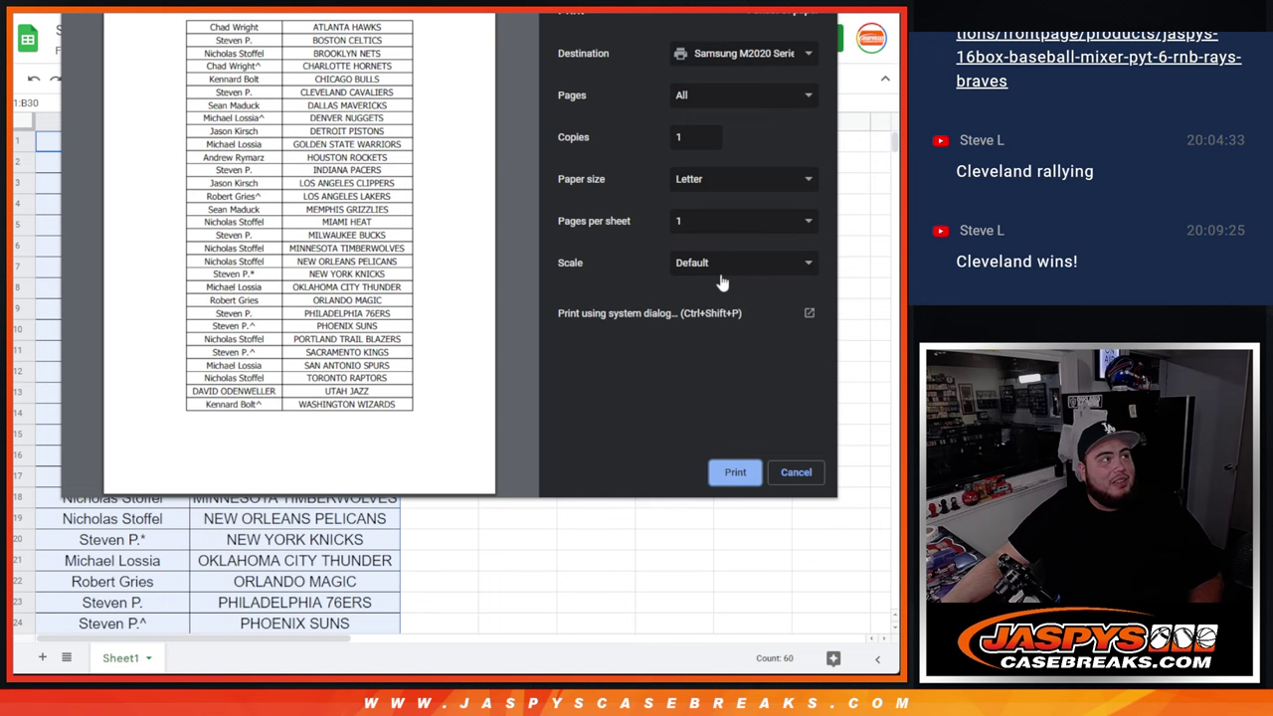
click(733, 475)
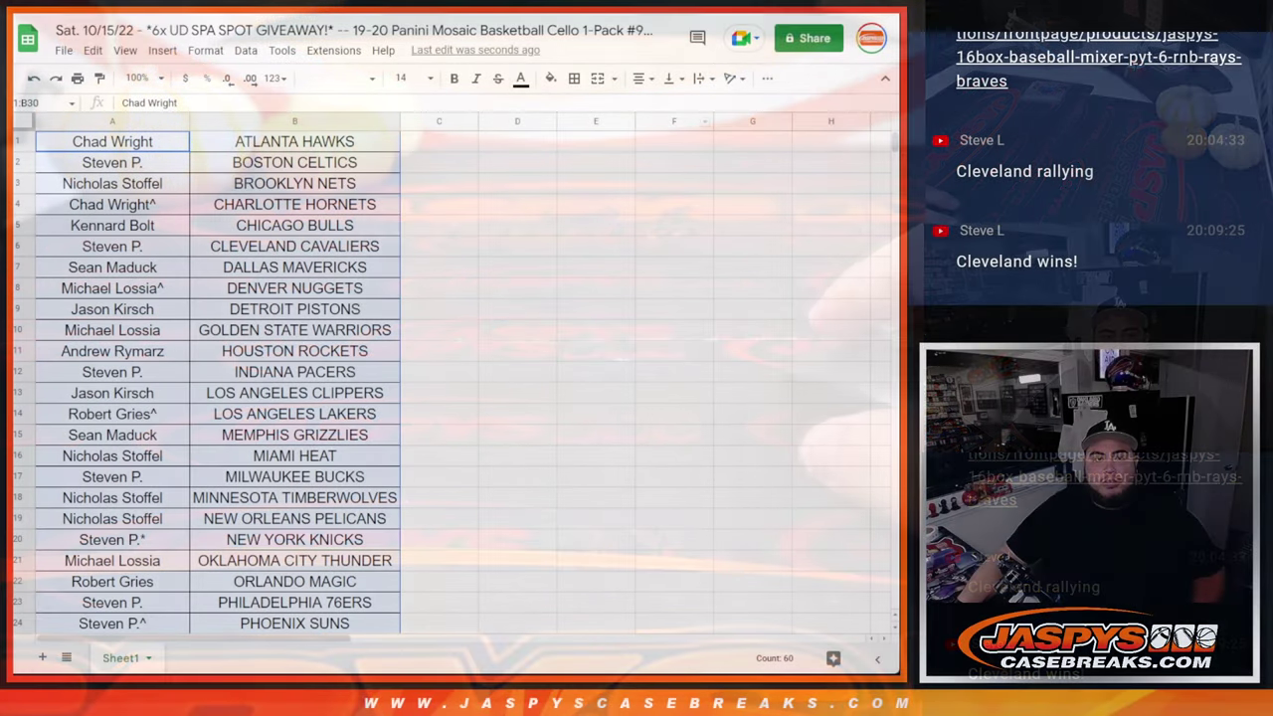
Review the giveaway rules on the break's product page, and roll two virtual dice in RANDOM.ORG's Dice Roller
key(ctrl+Tab)
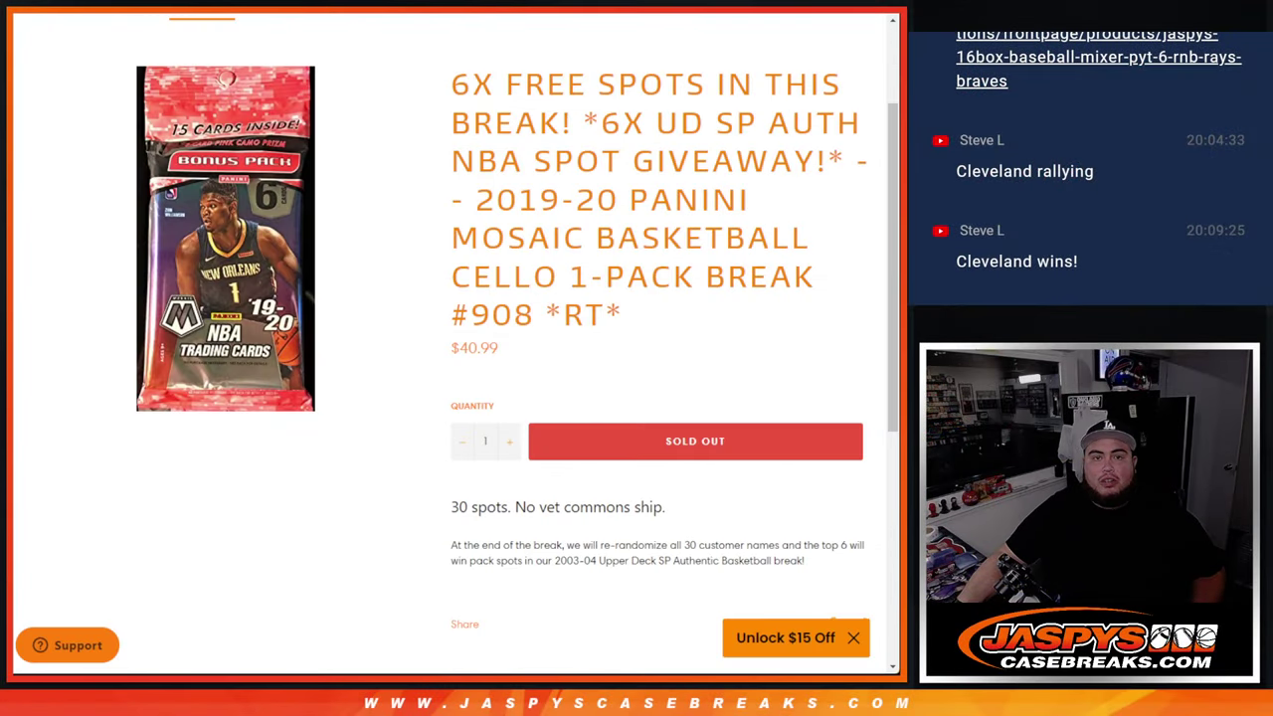
key(ctrl+Tab)
key(ctrl+Tab)
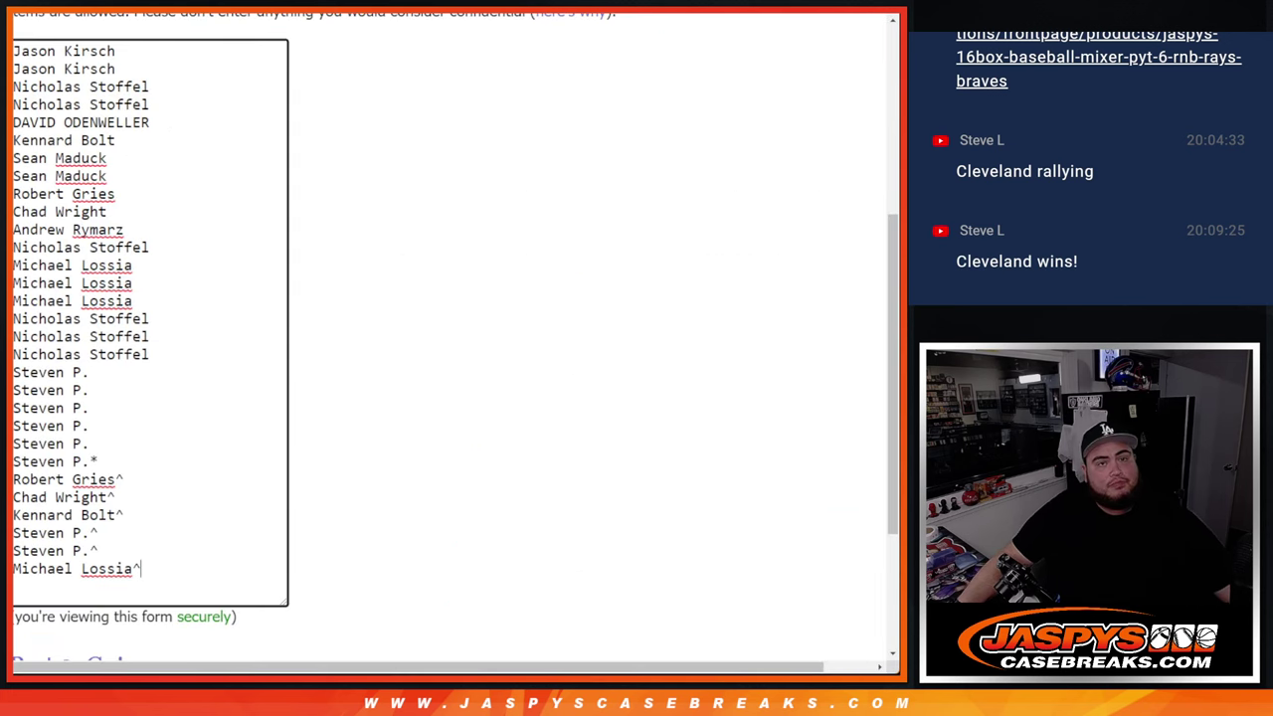
key(ctrl+Tab)
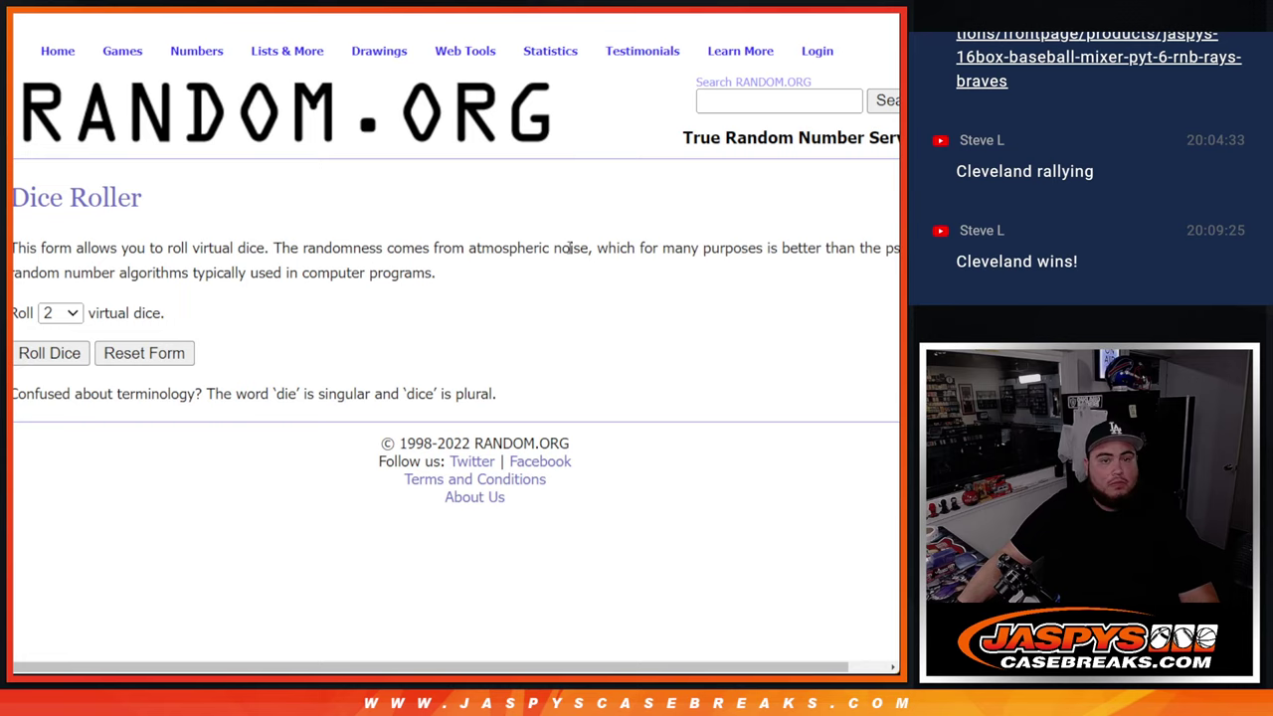
click(69, 358)
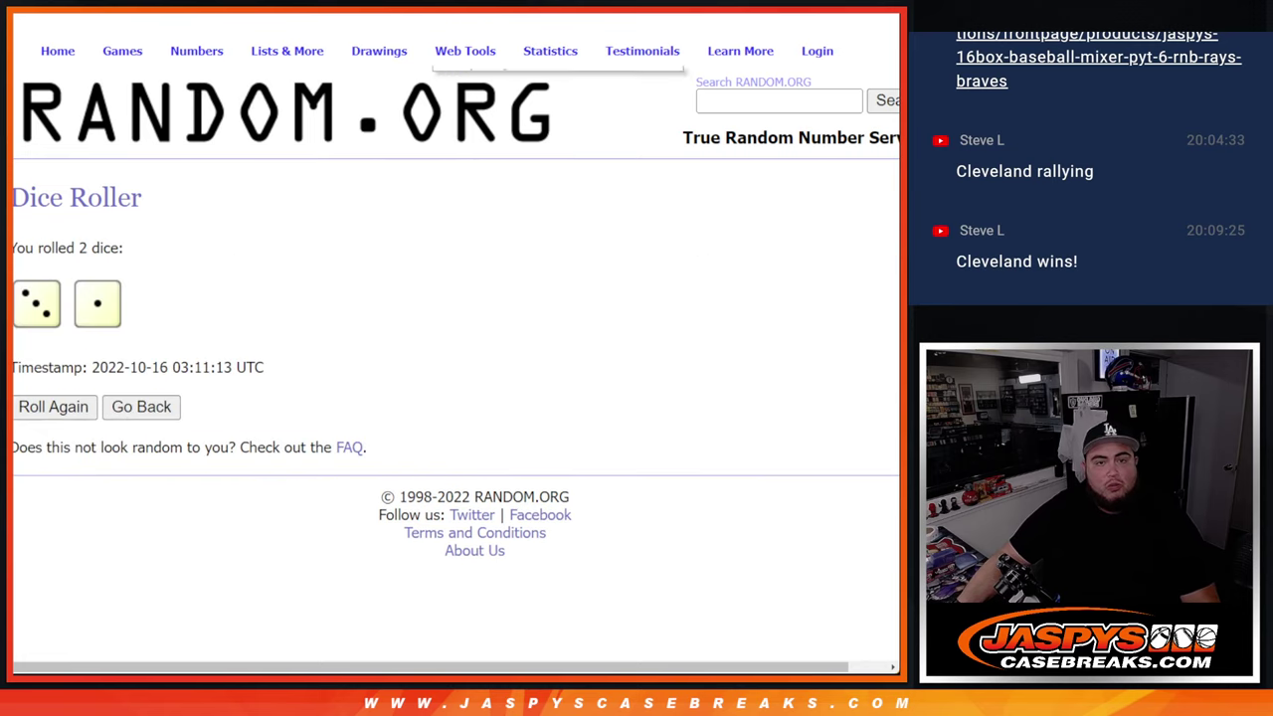
Randomize the 30-name customer list four times in the List Randomizer and highlight the randomization count
key(ctrl+Tab)
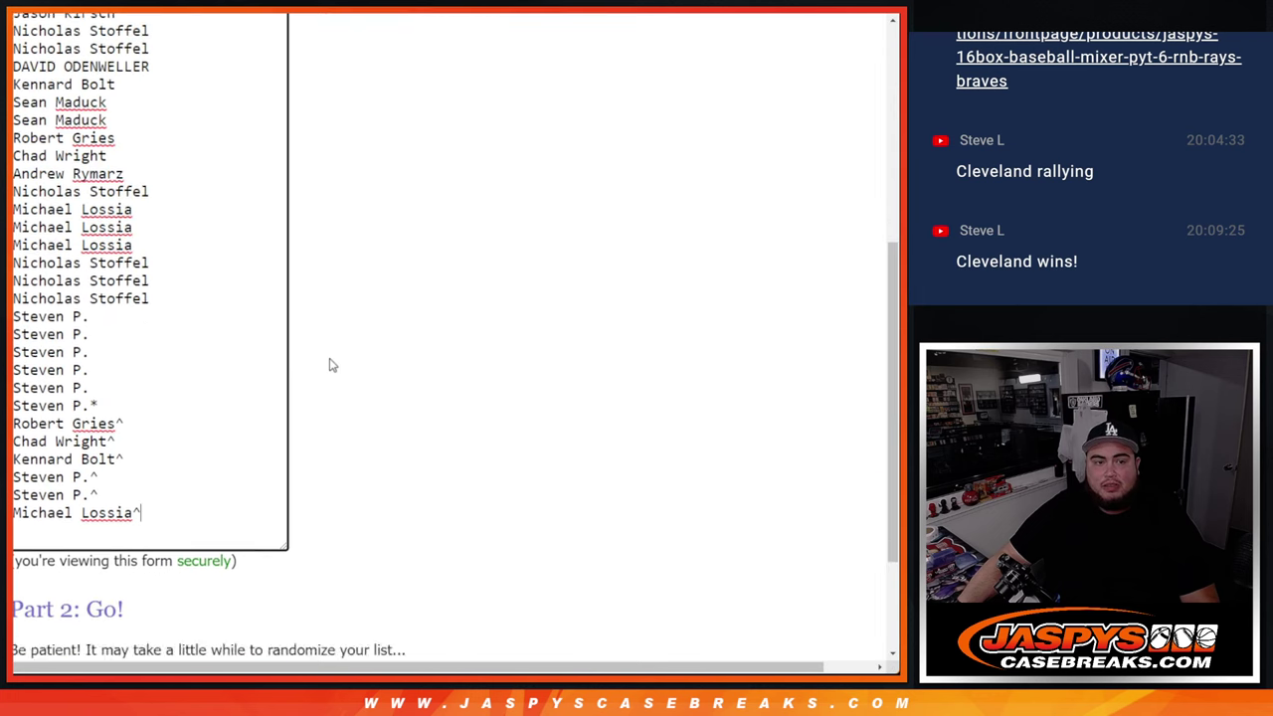
scroll(327, 364, down, 2)
click(43, 523)
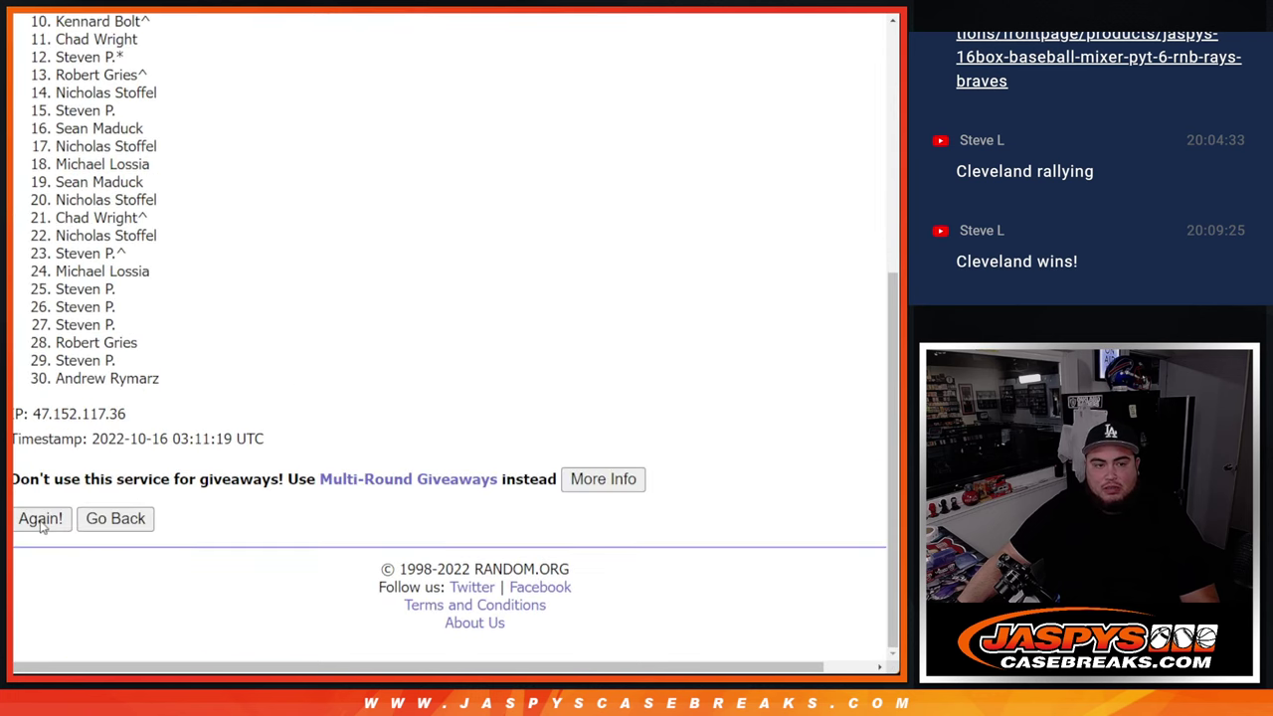
click(40, 519)
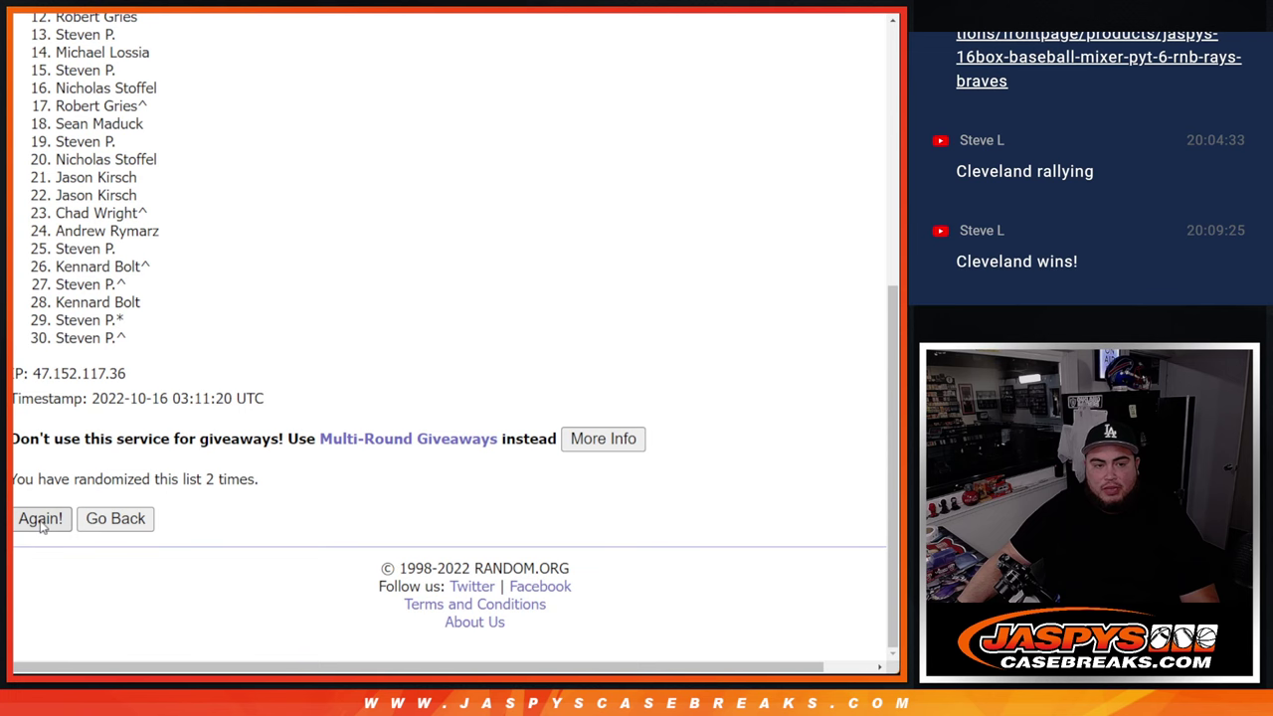
click(41, 521)
click(41, 521)
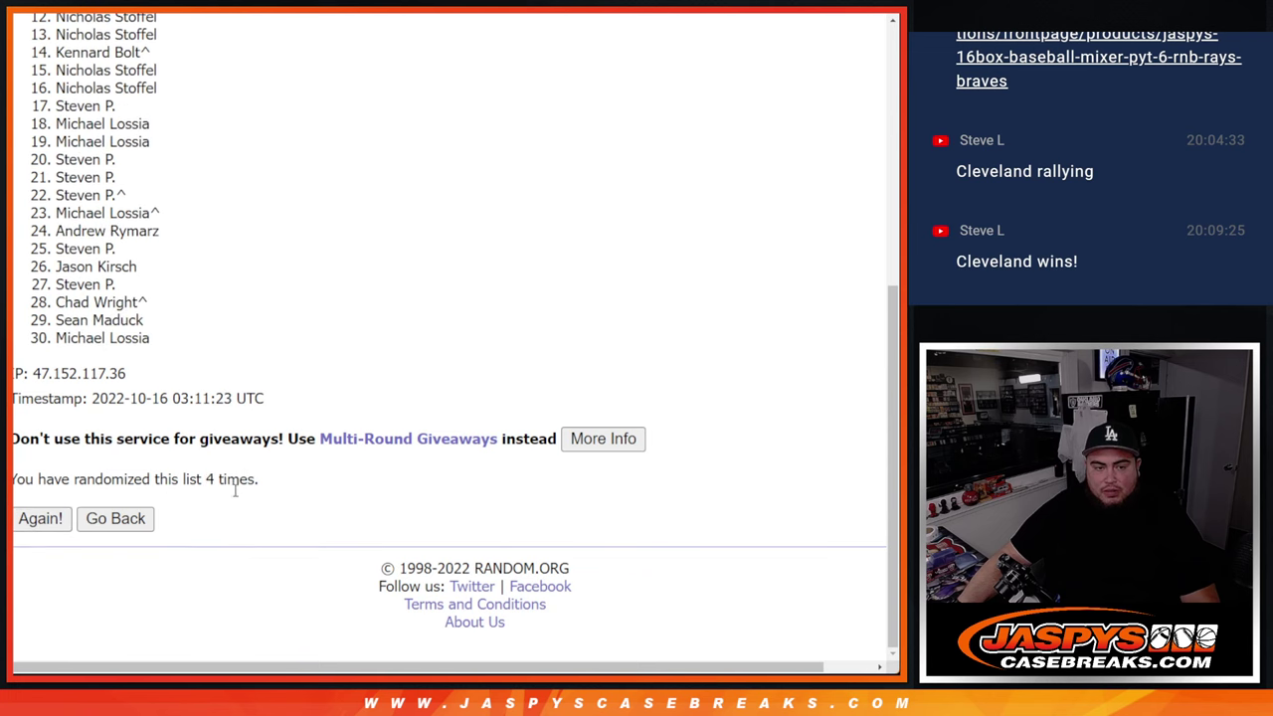
drag(202, 480, 258, 479)
Compare the dice roll with the randomization count and review the randomized customer list up to its first entries
key(ctrl+shift+Tab)
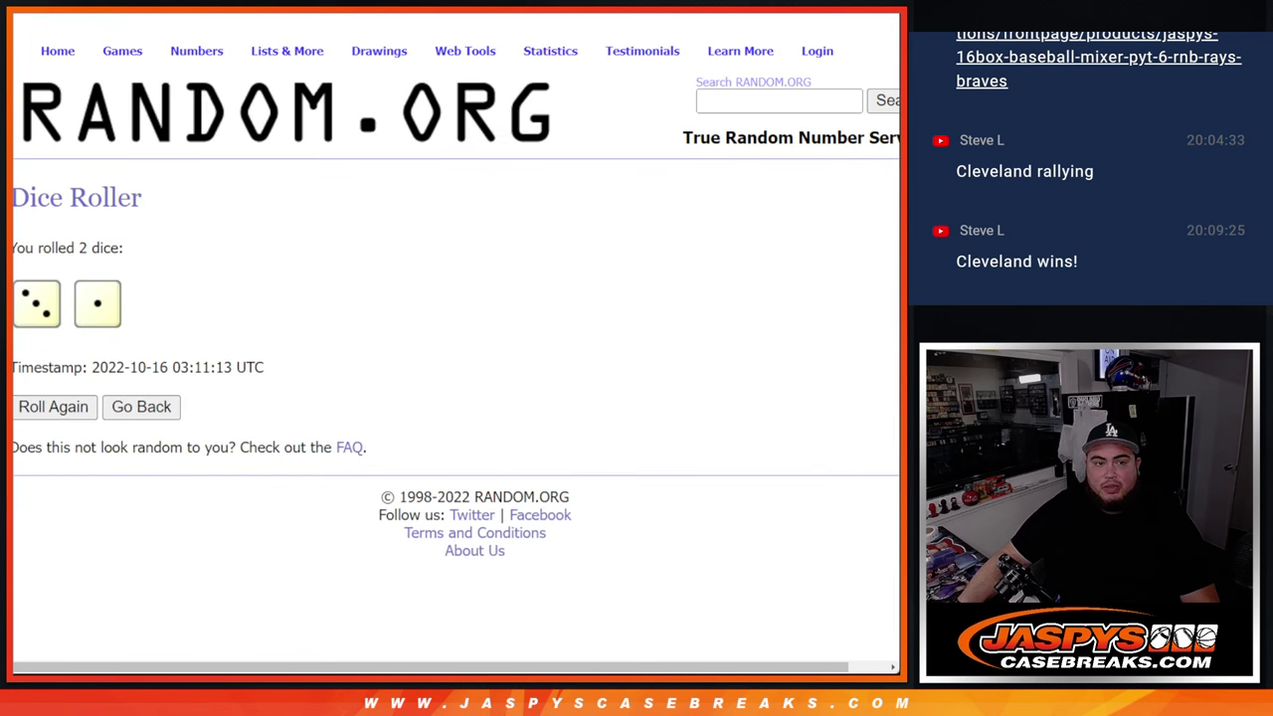
key(ctrl+Tab)
scroll(892, 437, up, 1)
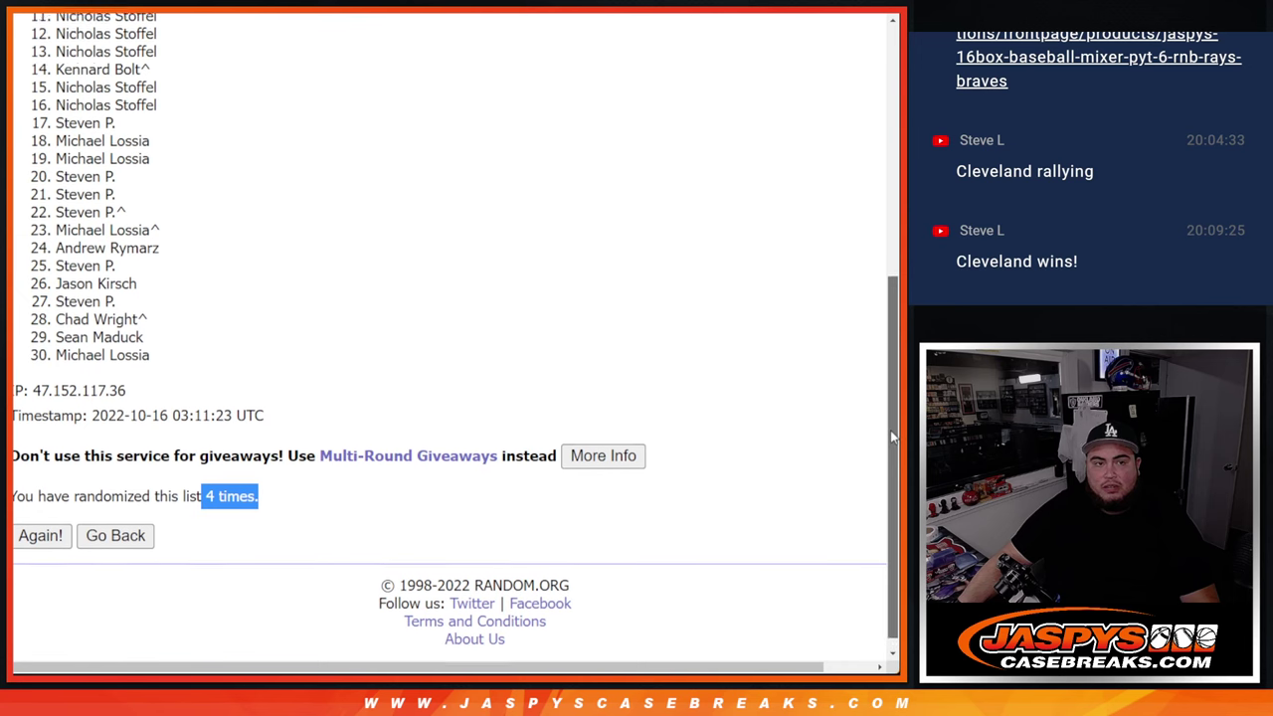
drag(893, 437, 892, 380)
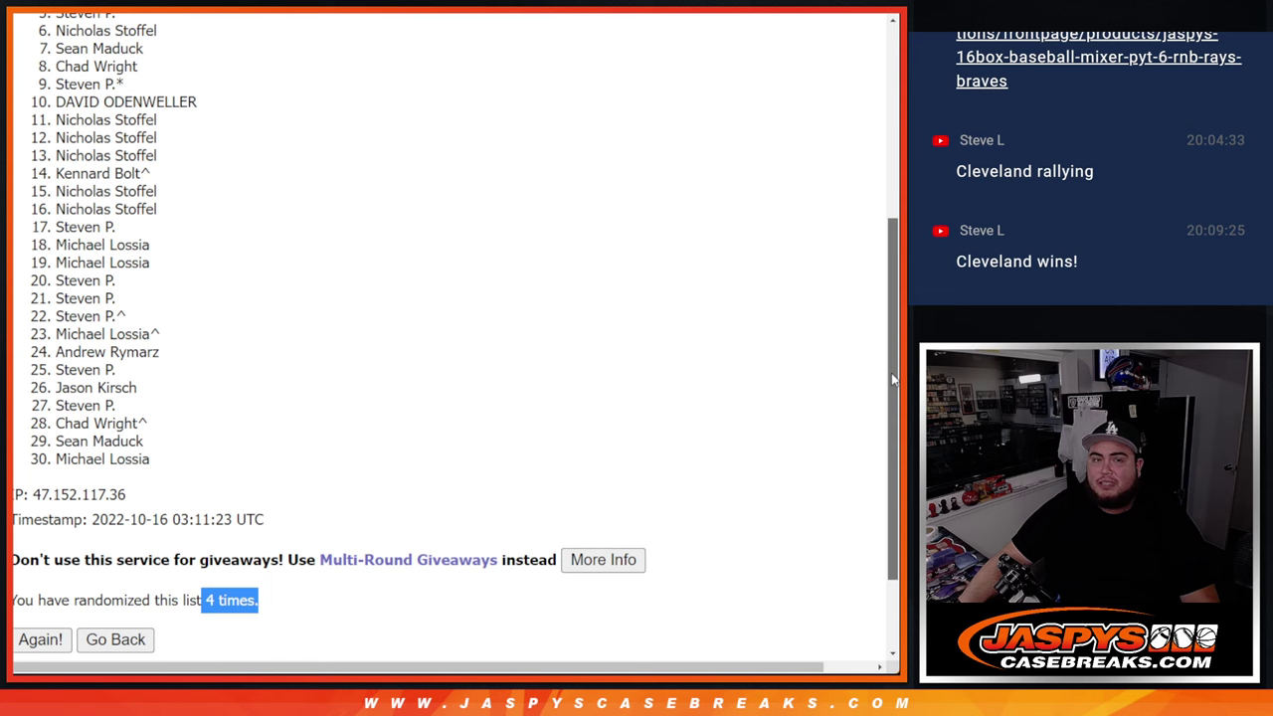
drag(893, 379, 896, 336)
scroll(247, 267, up, 1)
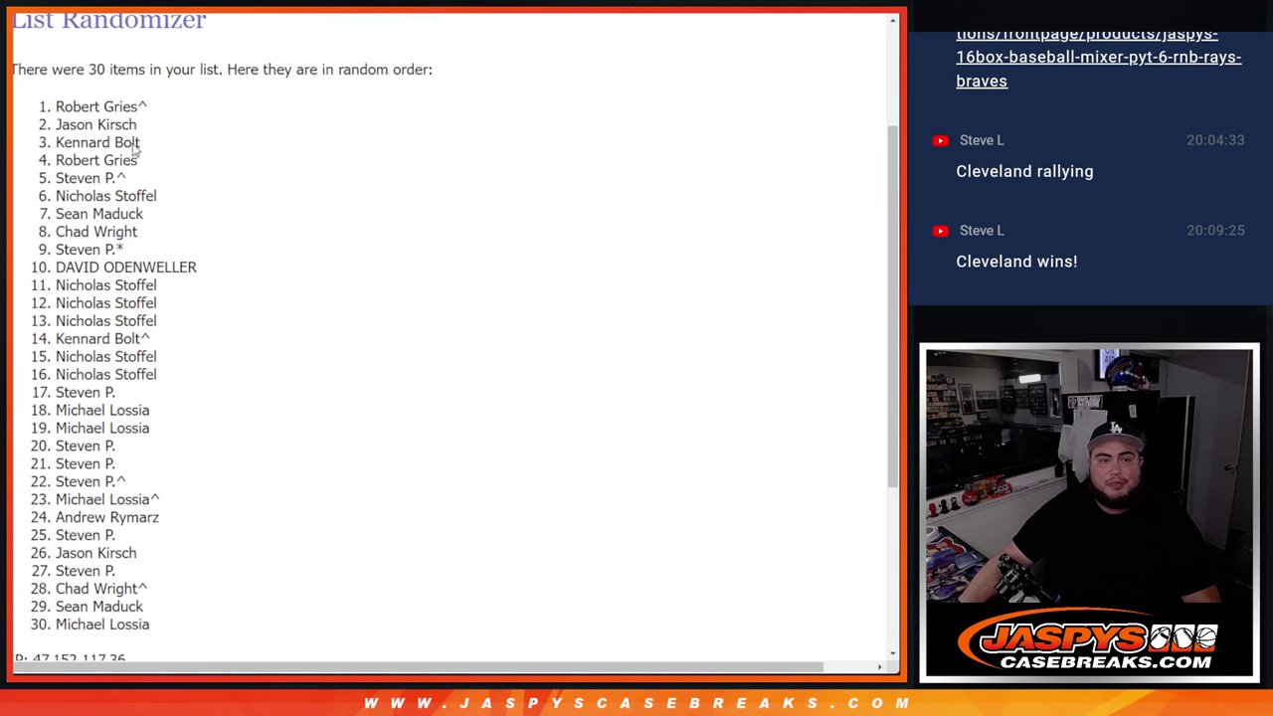
key(ctrl+Tab)
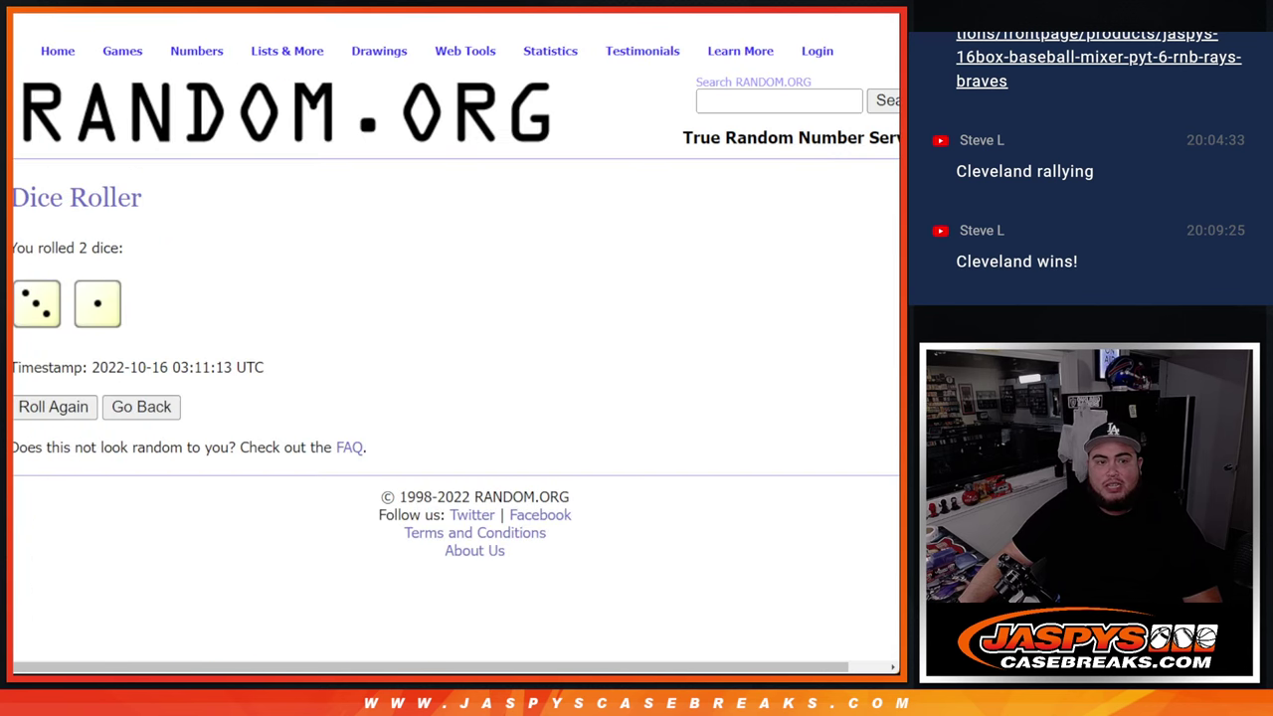
key(ctrl+shift+Tab)
Select the top six names in the randomized customer list and switch to another window
scroll(241, 269, up, 1)
drag(52, 185, 177, 275)
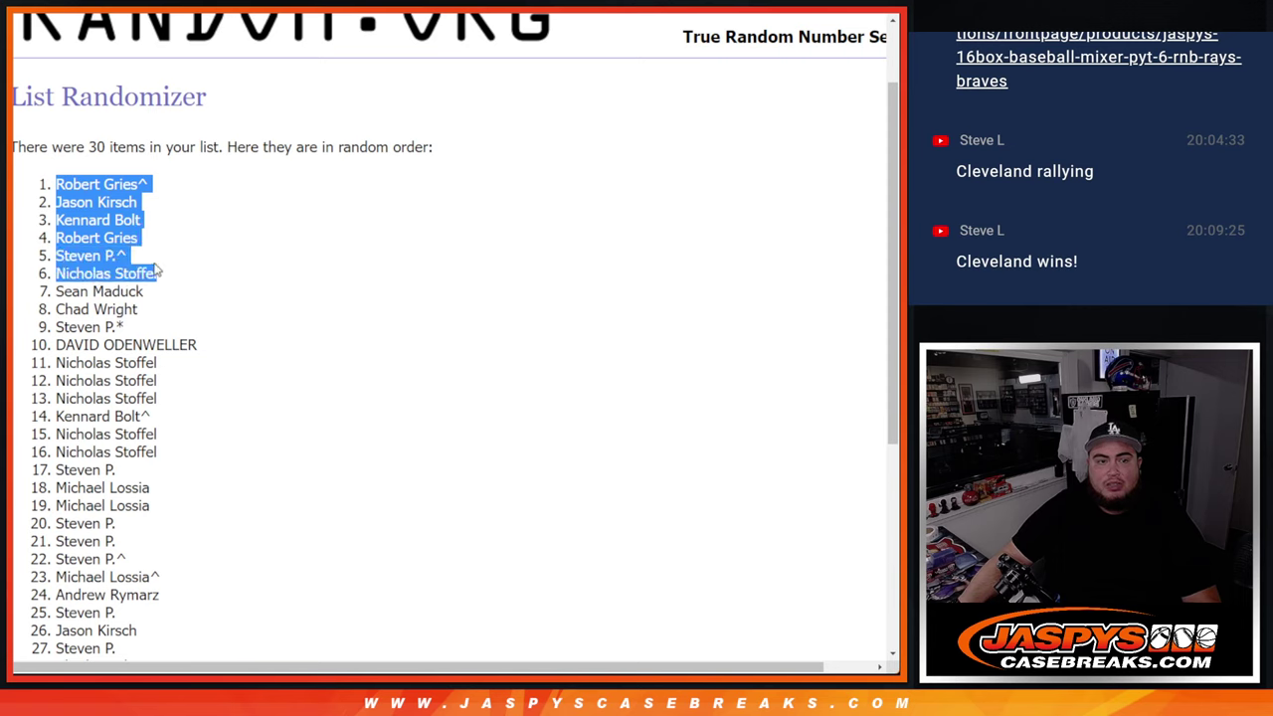
key(alt+Tab)
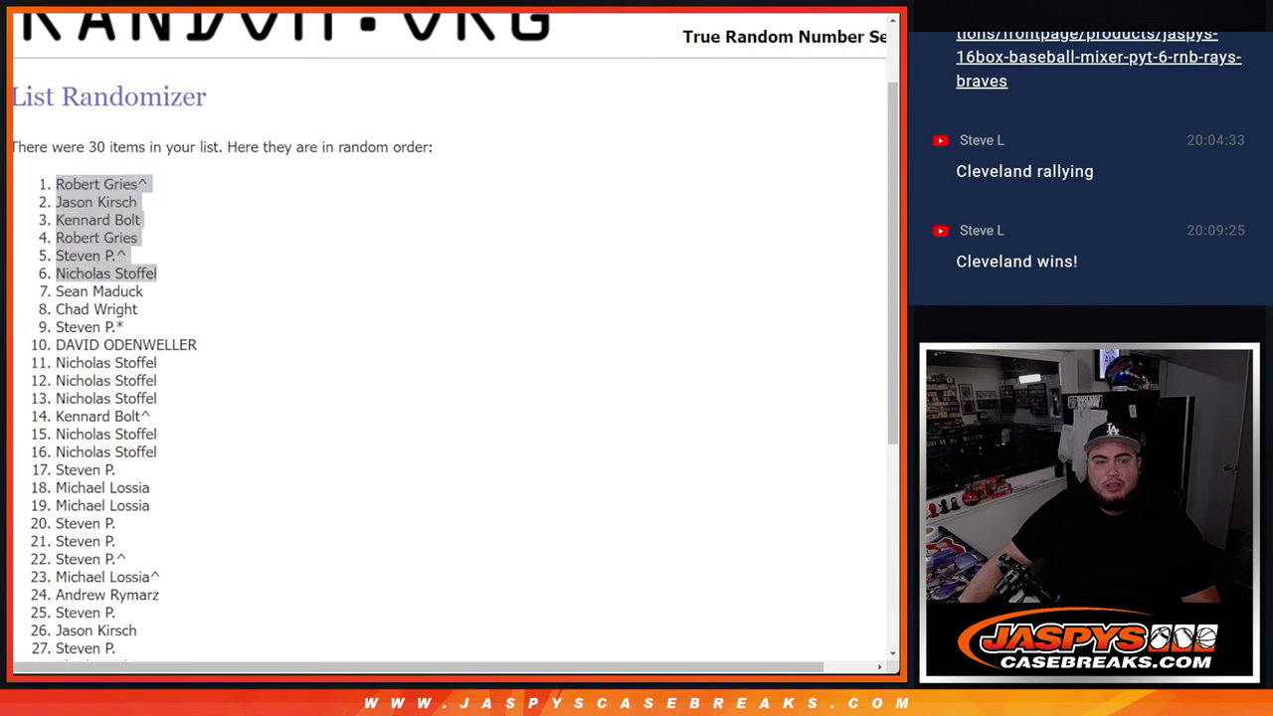